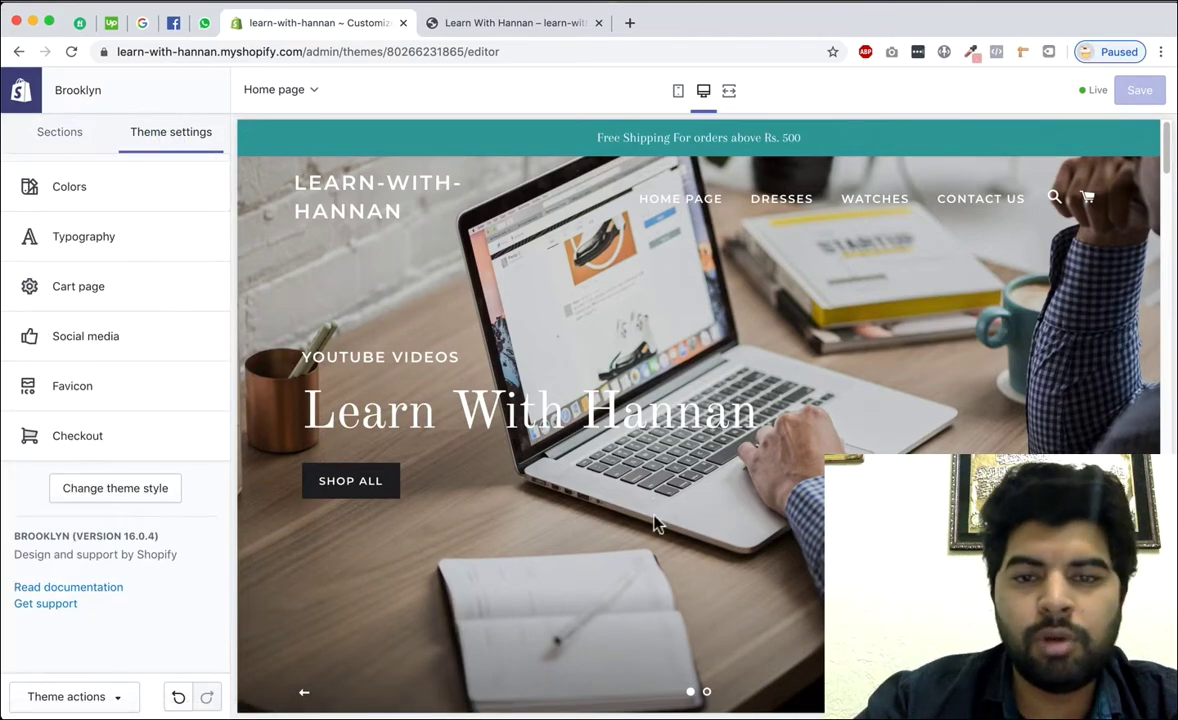
Step: Look over the home page's section list and its preview down to the featured collection
scroll(632, 322, "down", 4)
scroll(770, 334, "up", 4)
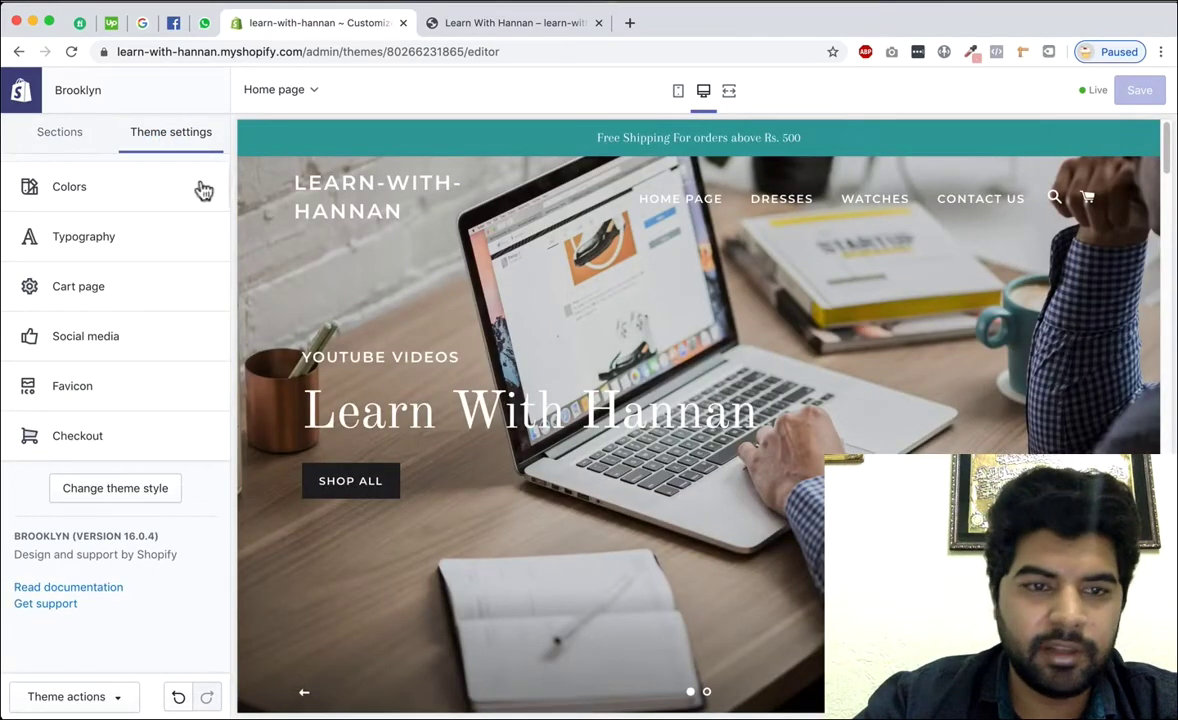
left_click(58, 142)
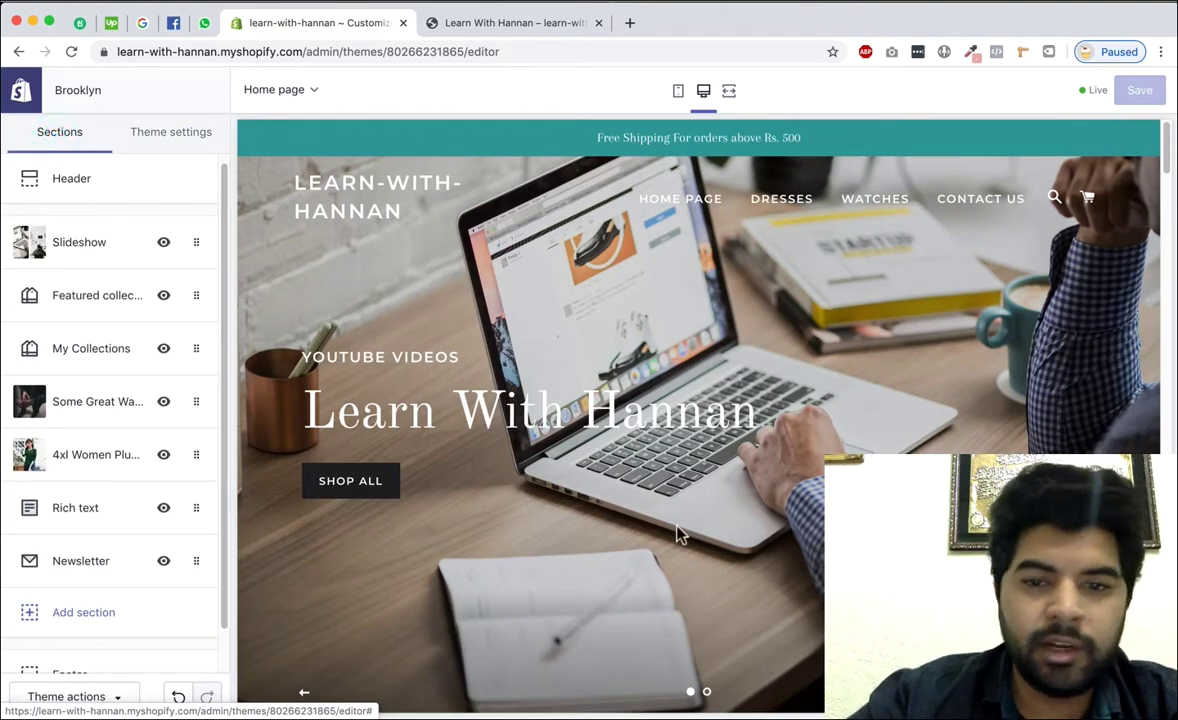
scroll(665, 550, "down", 5)
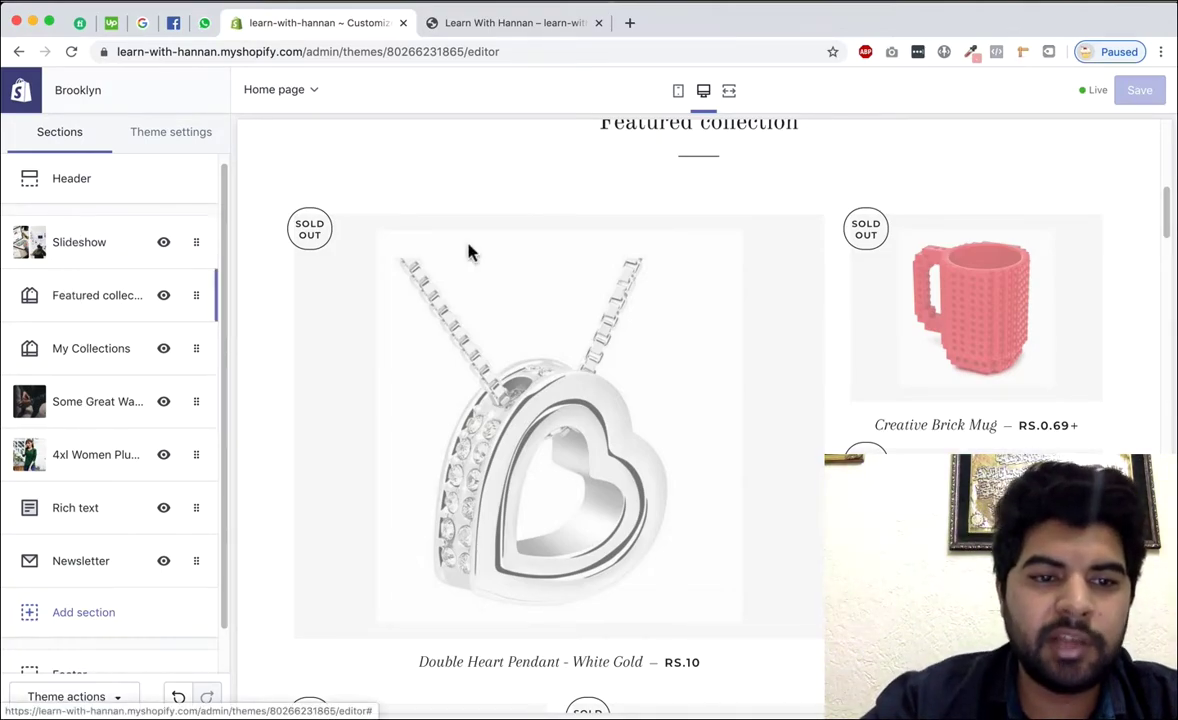
scroll(676, 290, "up", 5)
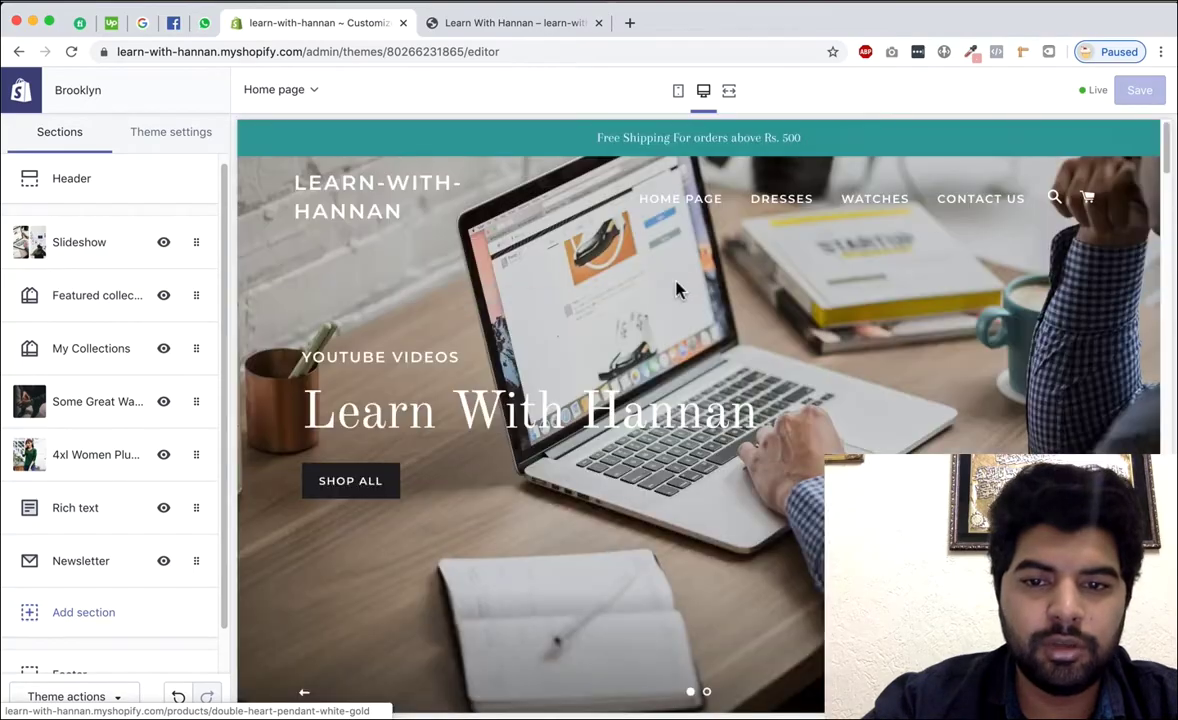
Step: Open the Colors category of the theme settings
left_click(178, 136)
scroll(880, 265, "down", 15)
scroll(770, 334, "up", 15)
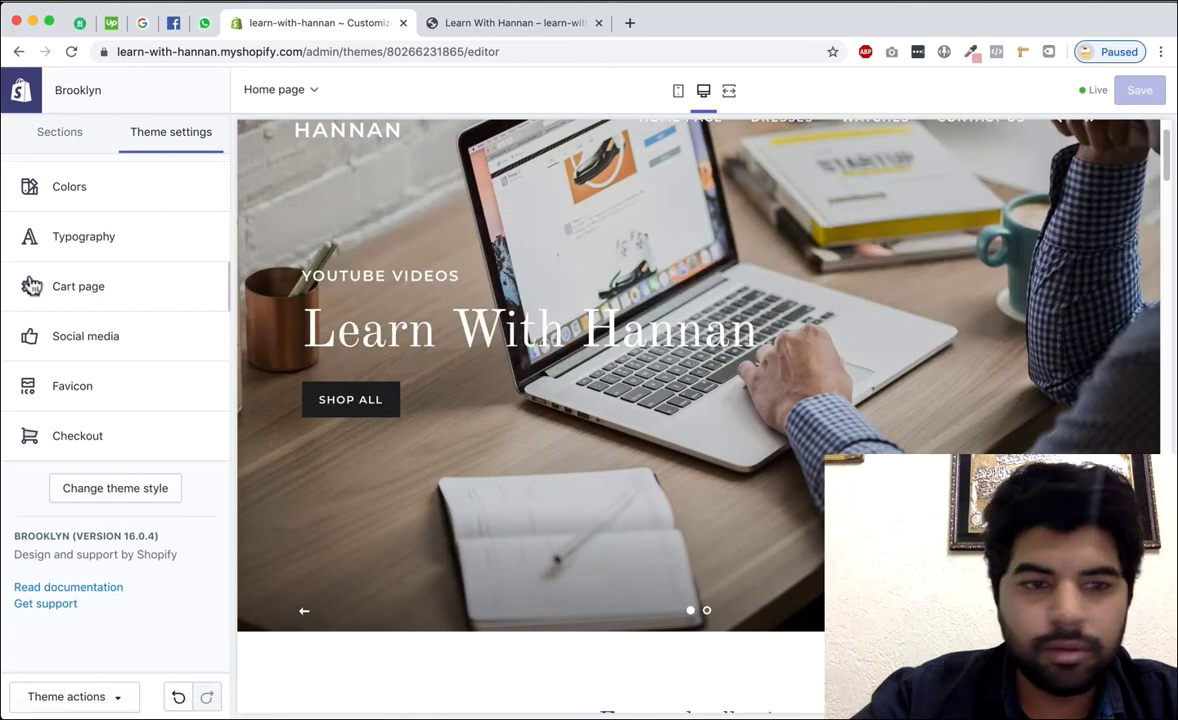
left_click(119, 193)
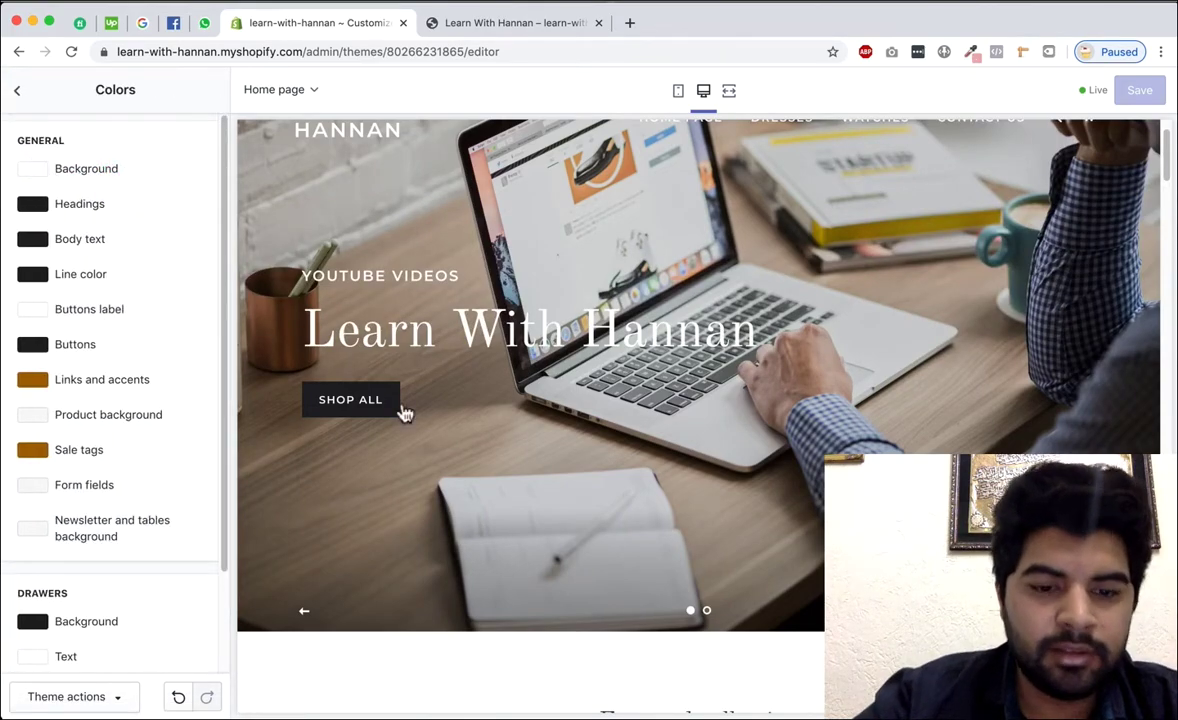
Step: Try out a different general background color for the store
scroll(405, 418, "down", 3)
left_click(28, 170)
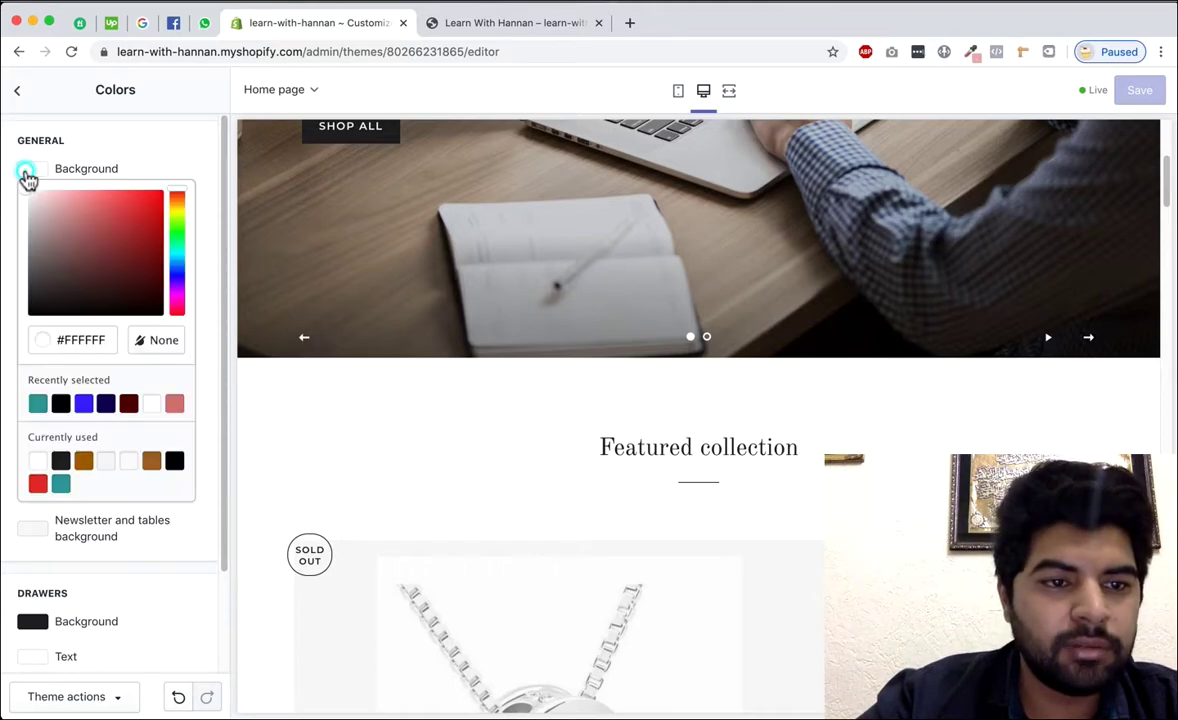
left_click_drag(53, 229, 5, 189)
left_click(32, 168)
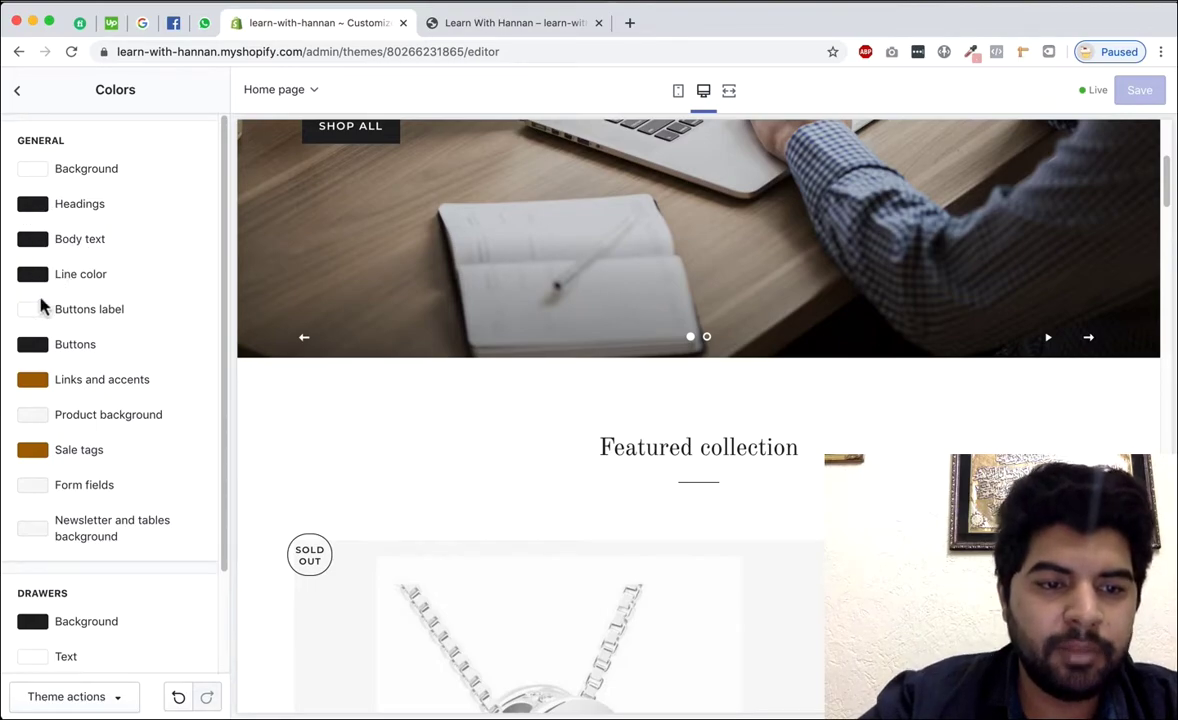
Step: Set the general buttons label color to gray #838383 and check it on the newsletter's Subscribe button
scroll(745, 282, "up", 1)
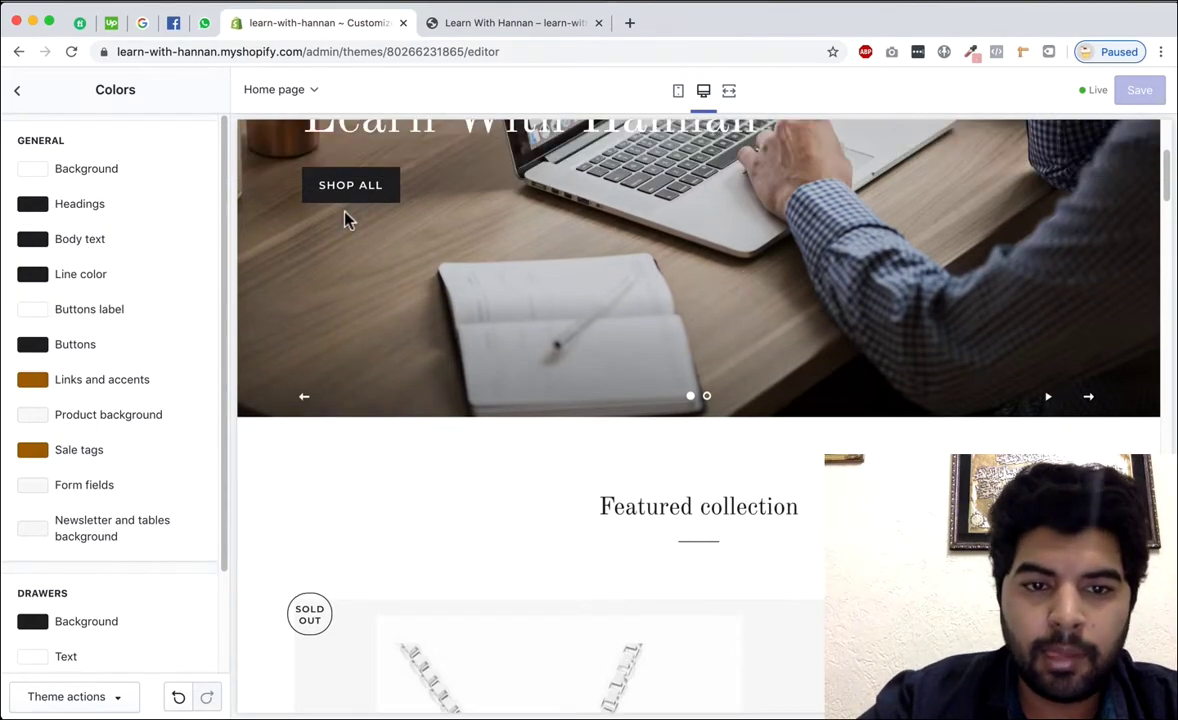
left_click(32, 309)
left_click(30, 368)
left_click_drag(27, 385, 26, 392)
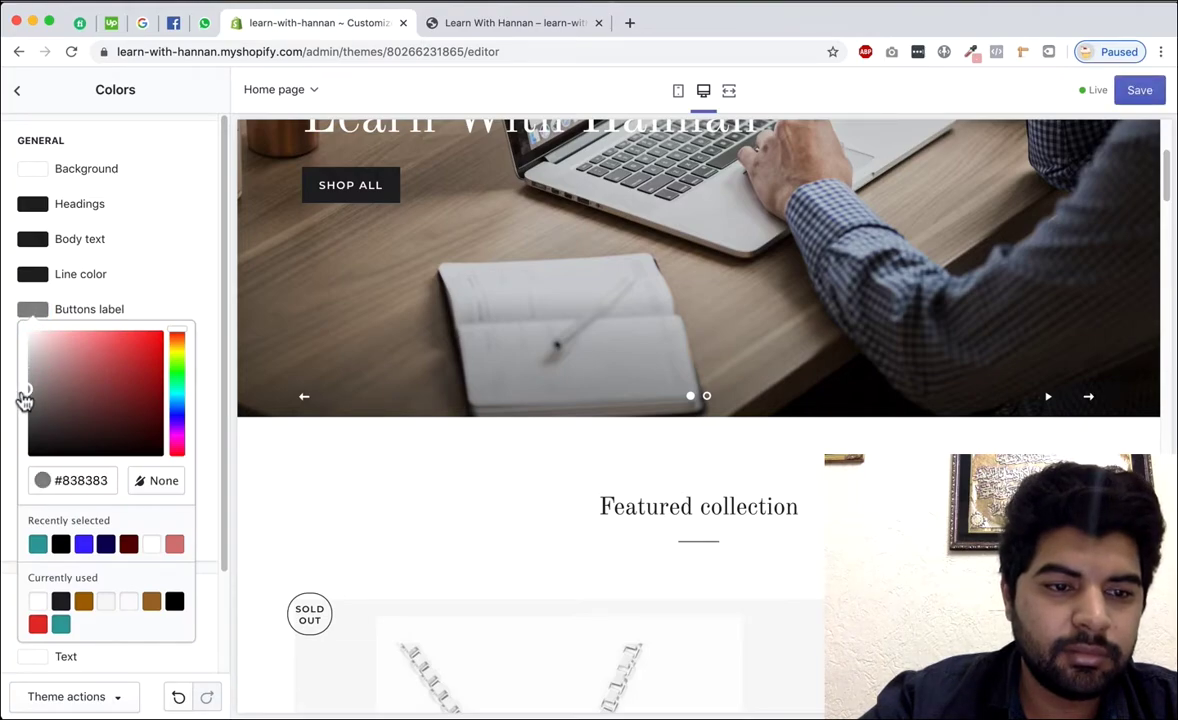
left_click(186, 252)
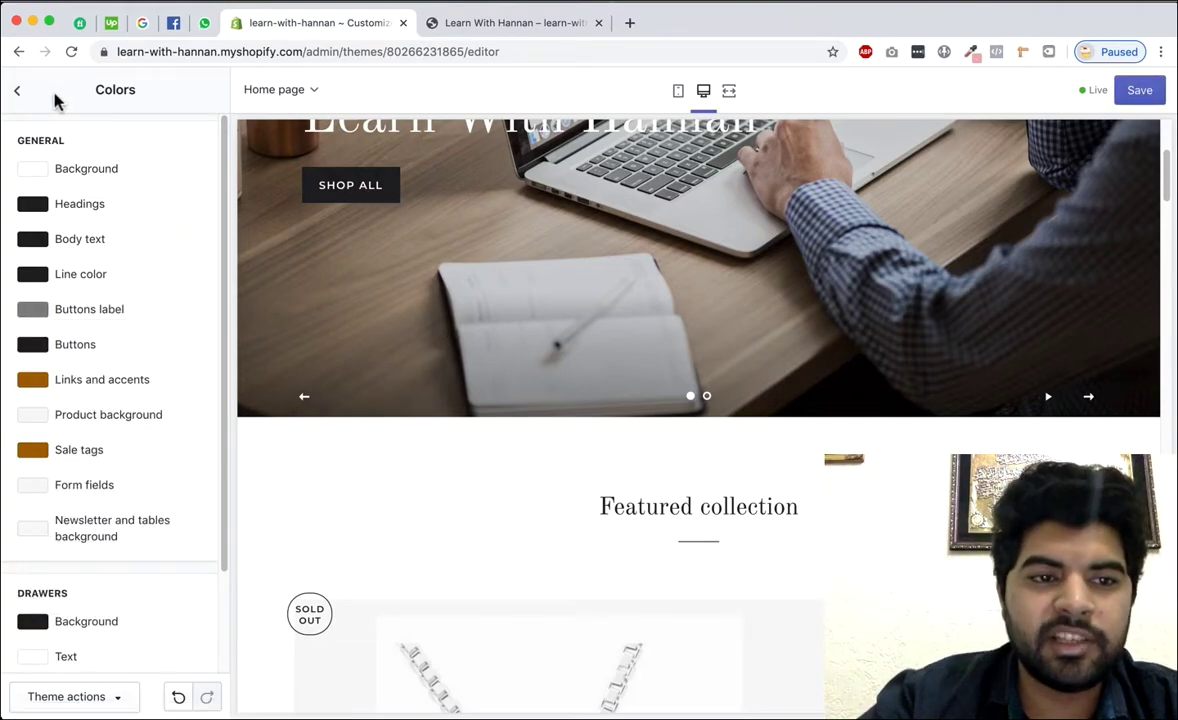
scroll(668, 281, "down", 15)
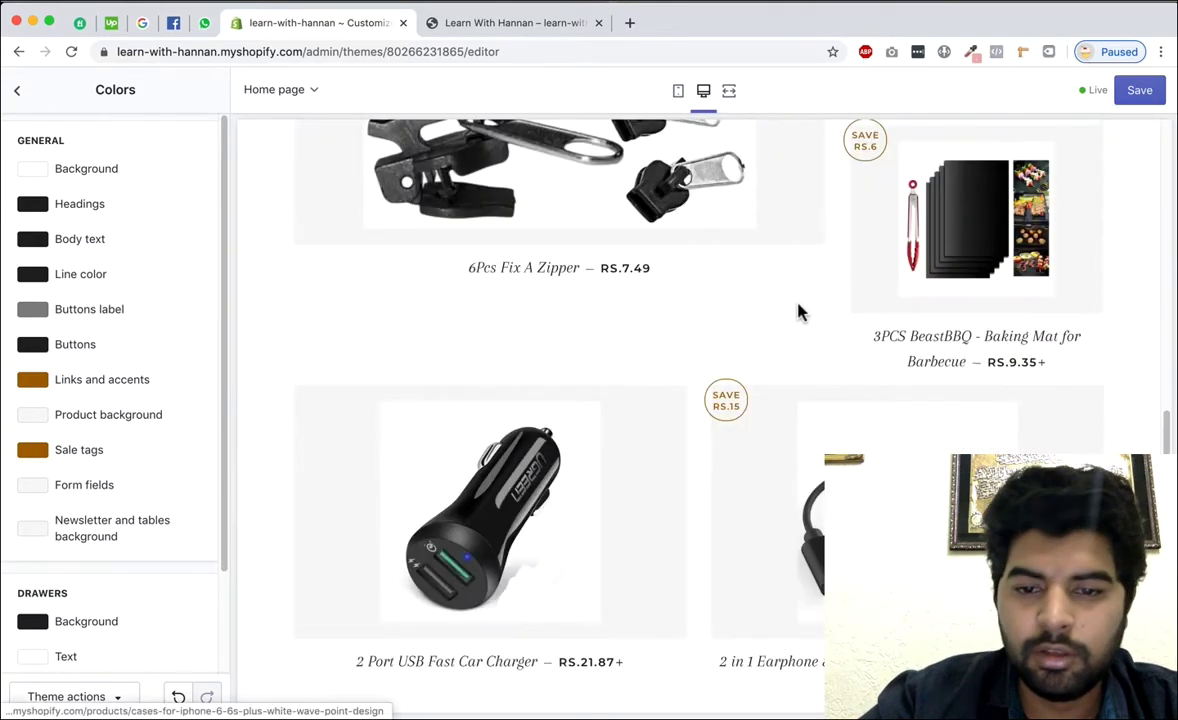
scroll(798, 312, "down", 5)
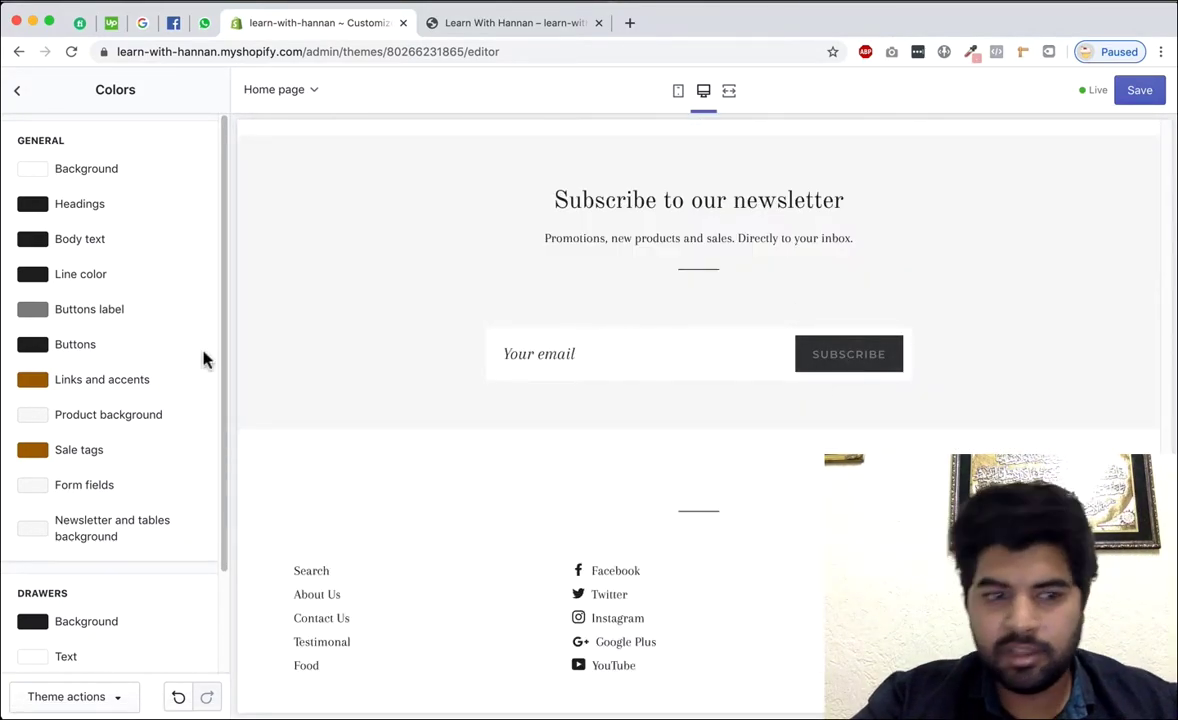
Step: Try red #F71212 as the buttons label color and undo the label color changes
left_click(32, 310)
left_click_drag(71, 394, 152, 333)
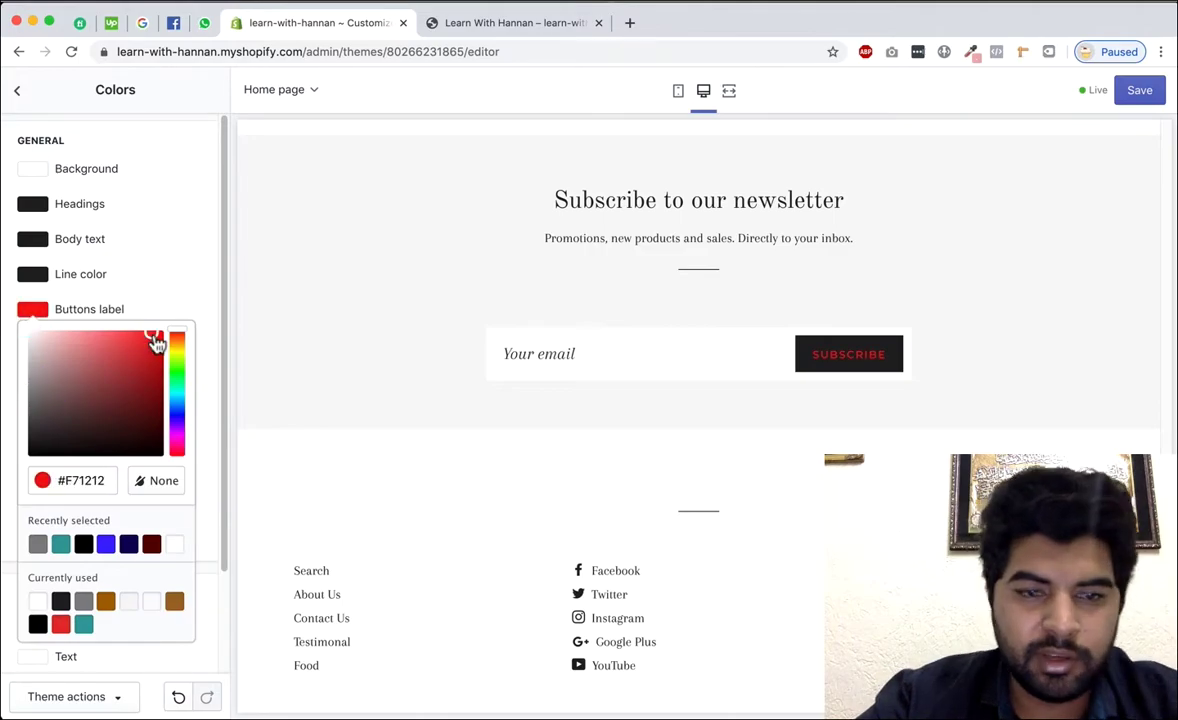
key("super+z")
left_click(181, 294)
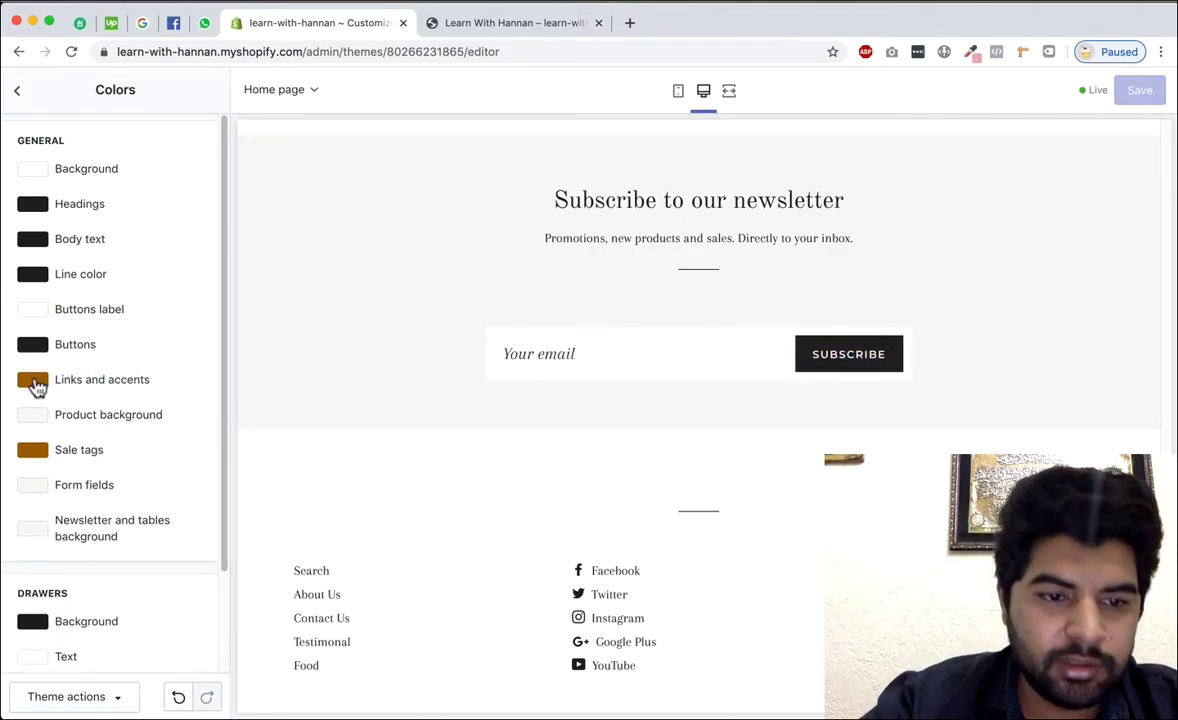
Step: Look over the product listings and show the mobile preview with its navigation drawer open
scroll(649, 362, "up", 15)
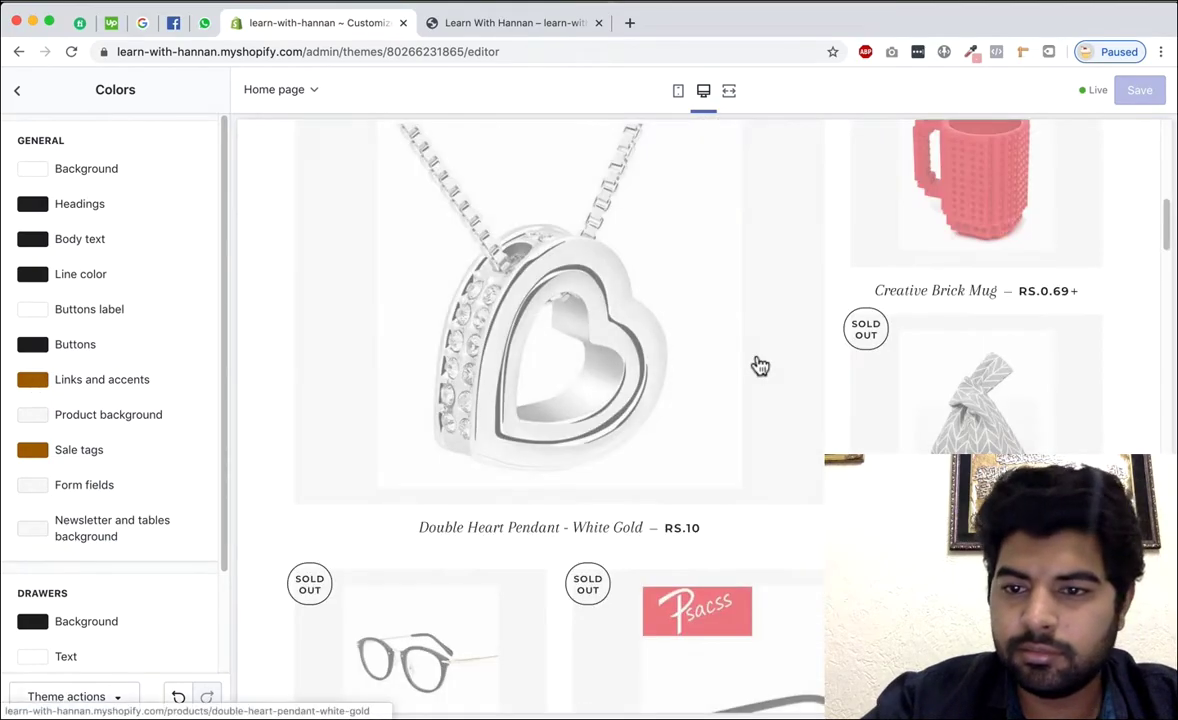
scroll(760, 365, "down", 5)
scroll(593, 375, "down", 10)
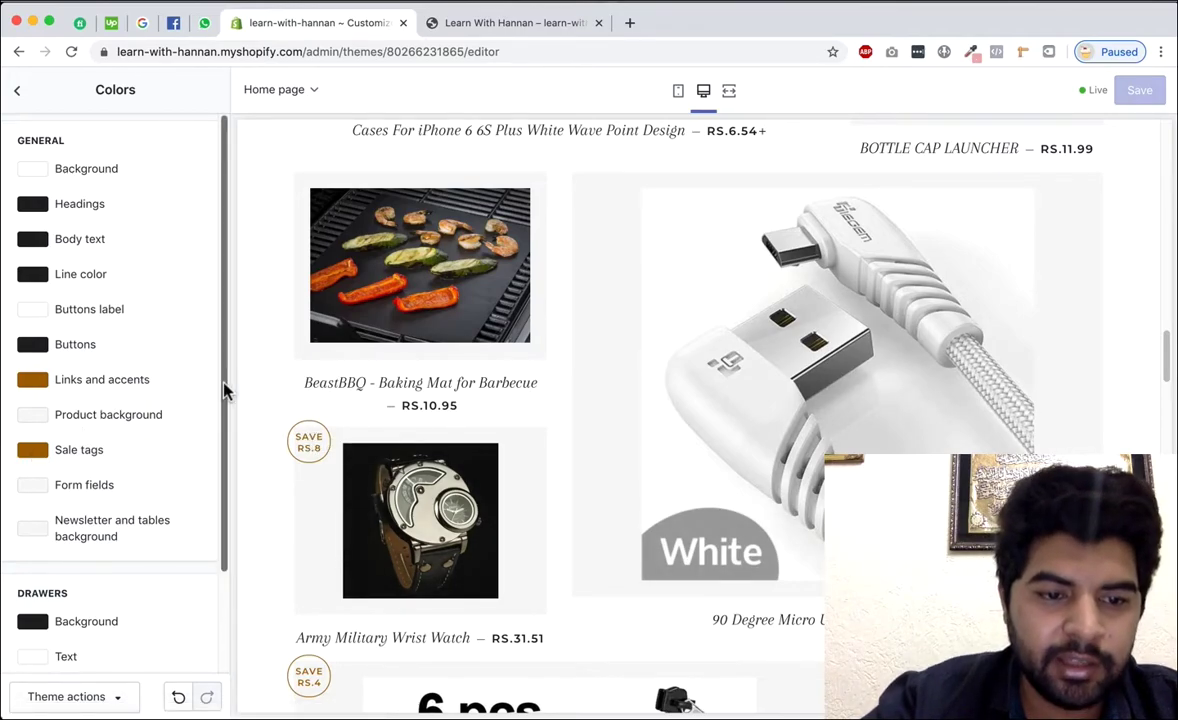
scroll(110, 472, "down", 3)
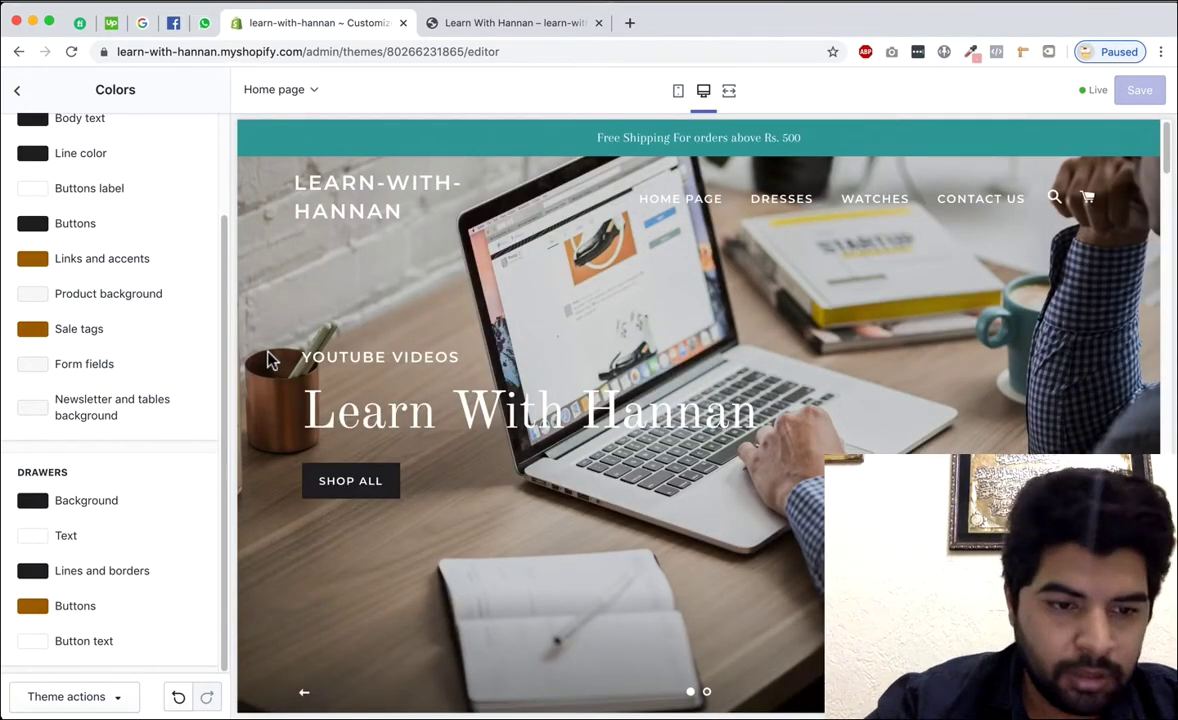
left_click(677, 91)
left_click(574, 216)
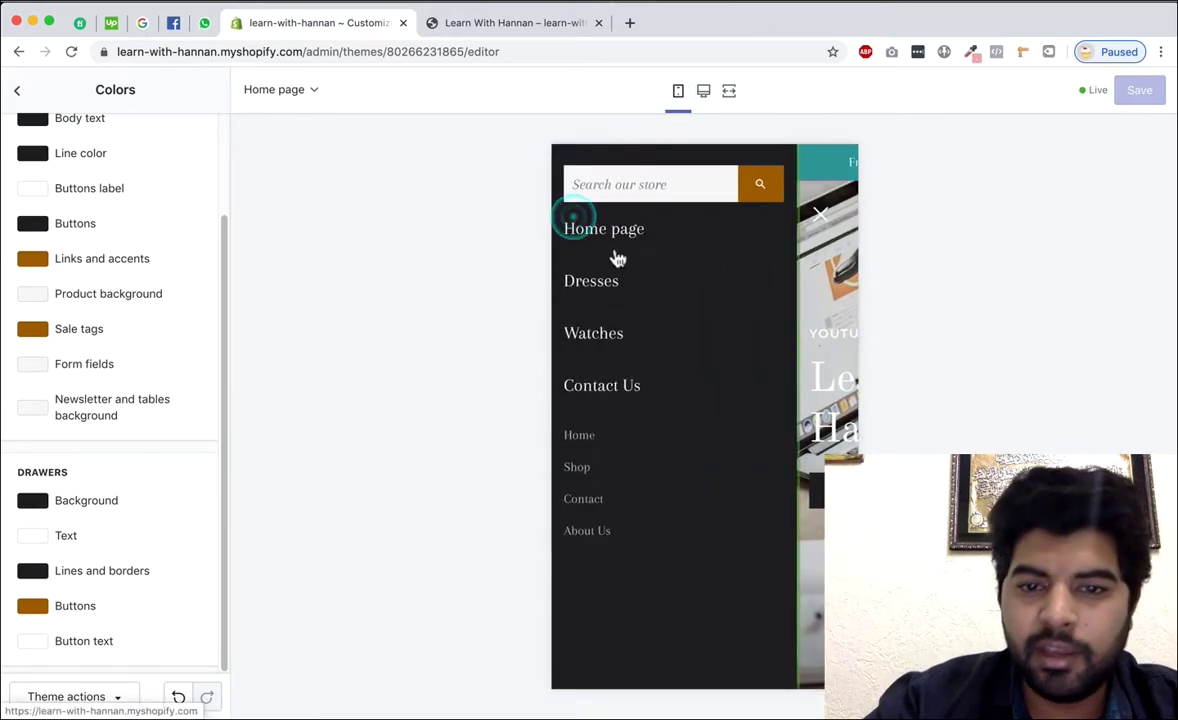
Step: Change the drawer background to a lighter dark gray and the drawer text to light gray
left_click(33, 502)
left_click_drag(33, 540, 5, 620)
left_click(5, 612)
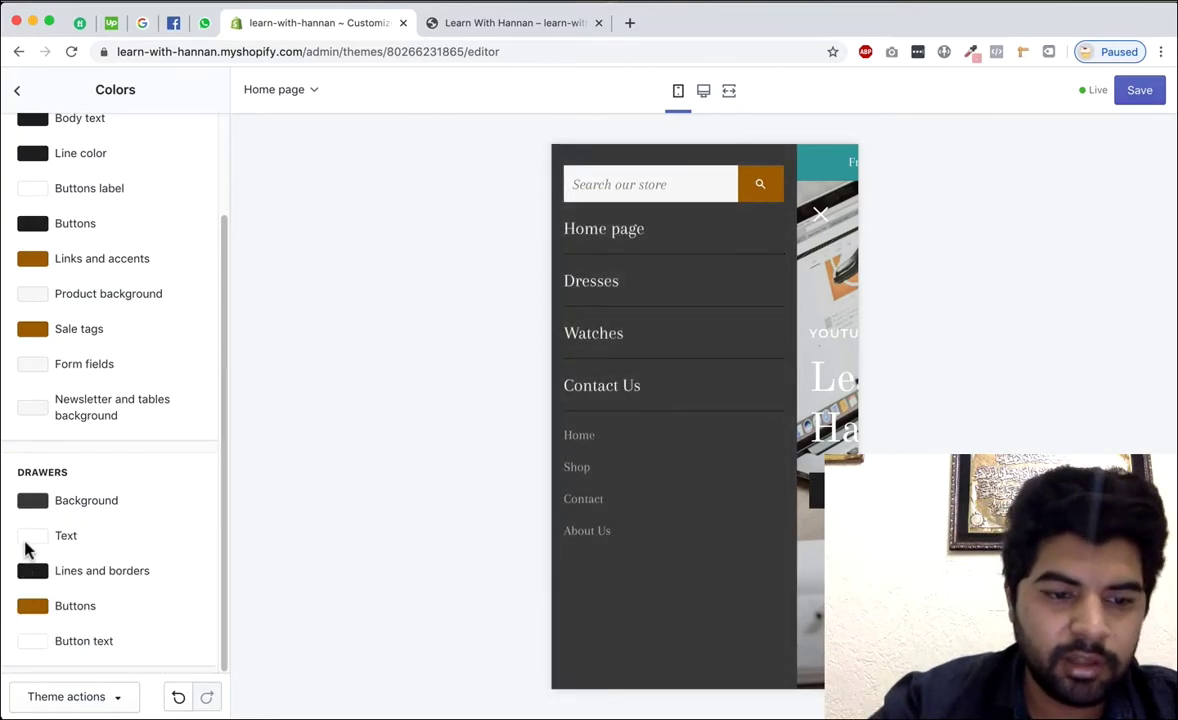
left_click(33, 536)
left_click_drag(34, 576, 18, 585)
left_click(160, 460)
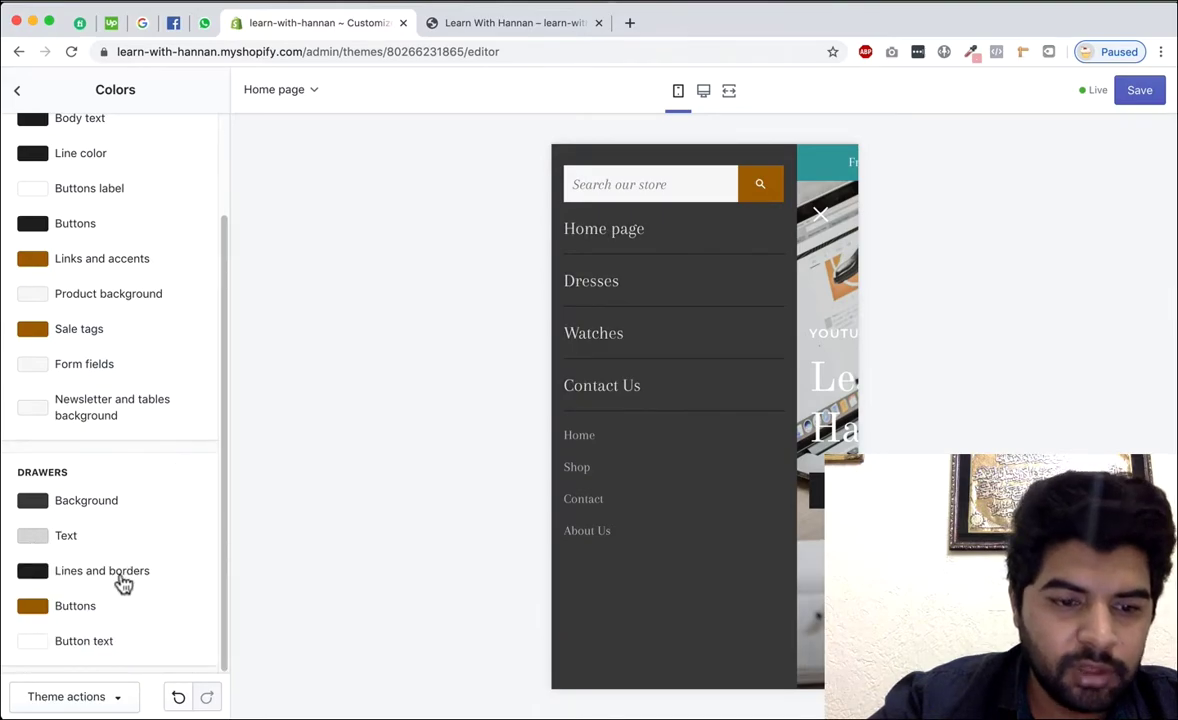
Step: Change the drawer buttons color to dark red and save the theme
left_click(36, 606)
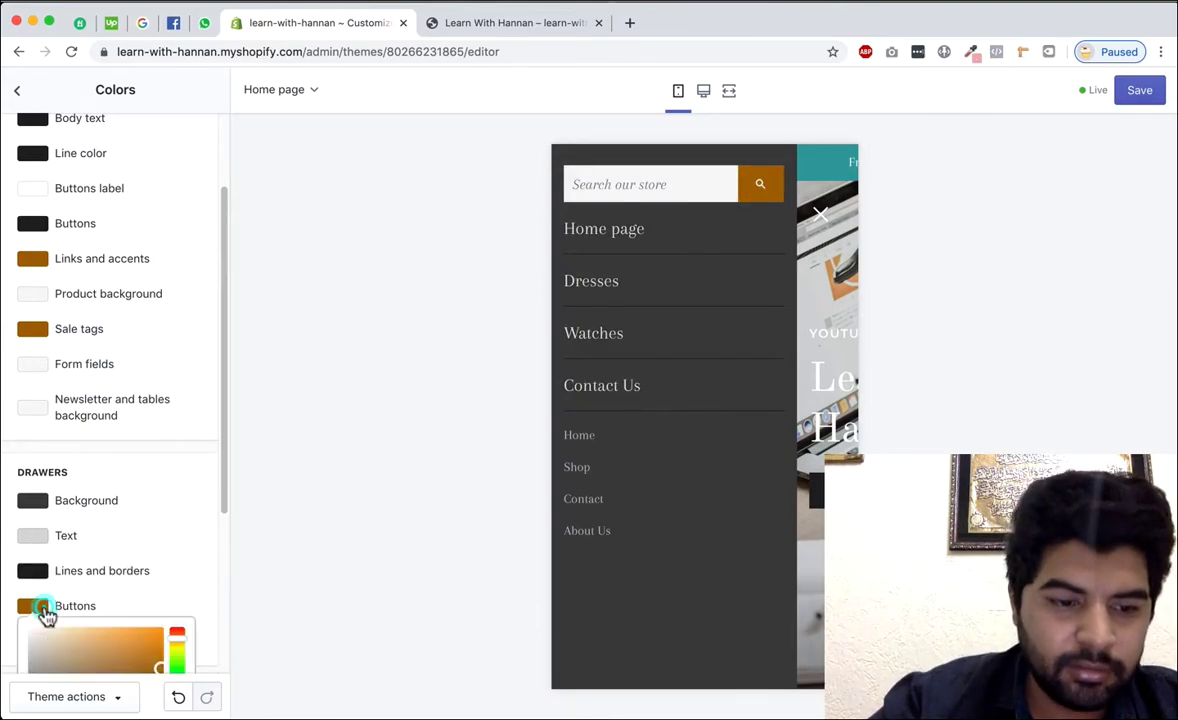
scroll(165, 537, "down", 5)
left_click_drag(180, 485, 179, 481)
left_click(205, 318)
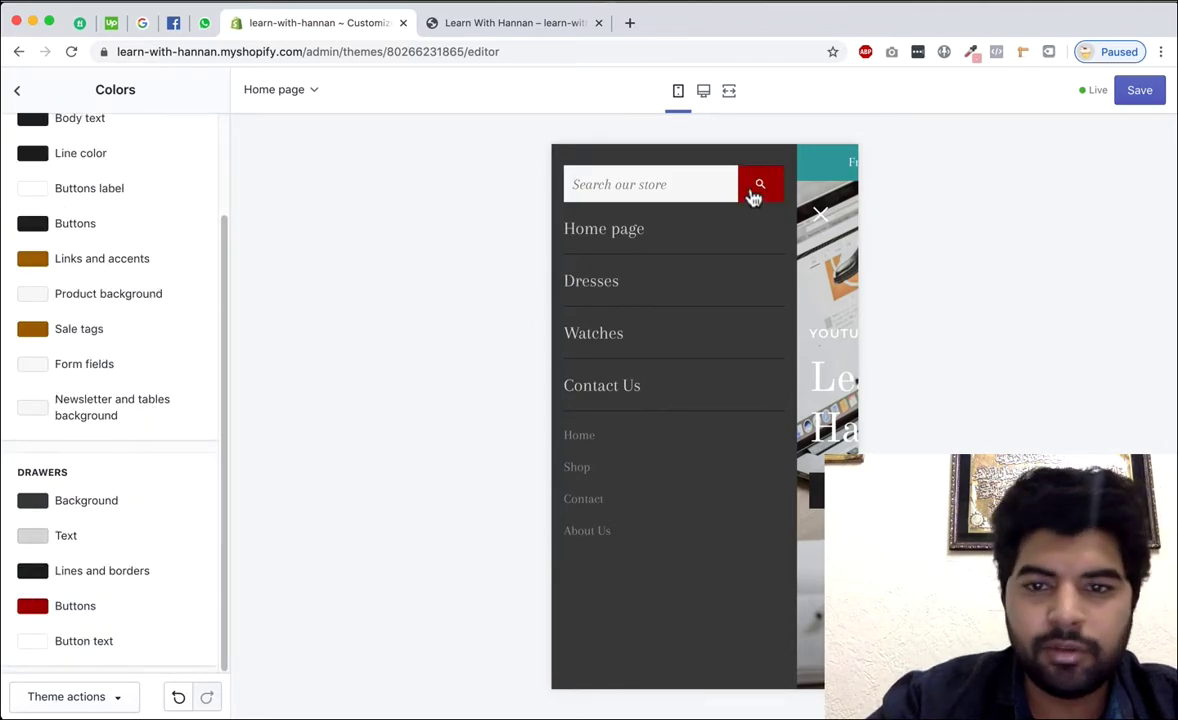
left_click(1150, 92)
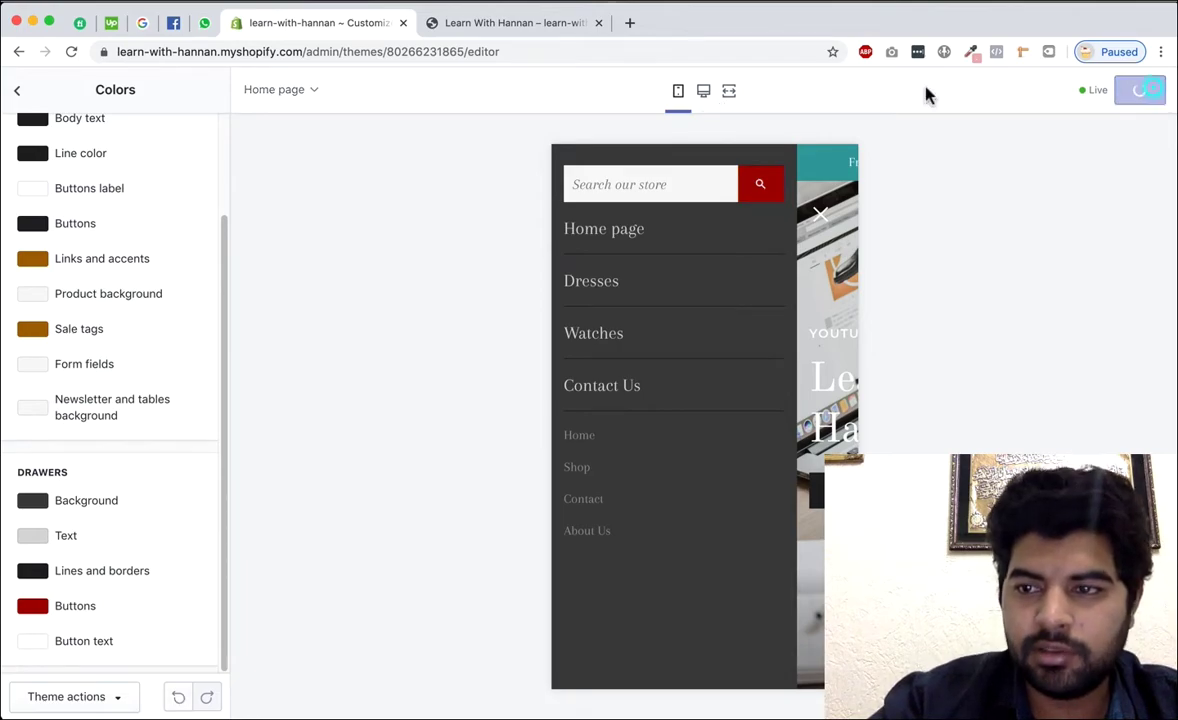
Step: Return to the desktop preview with the drawer closed and open the Typography settings
left_click(703, 92)
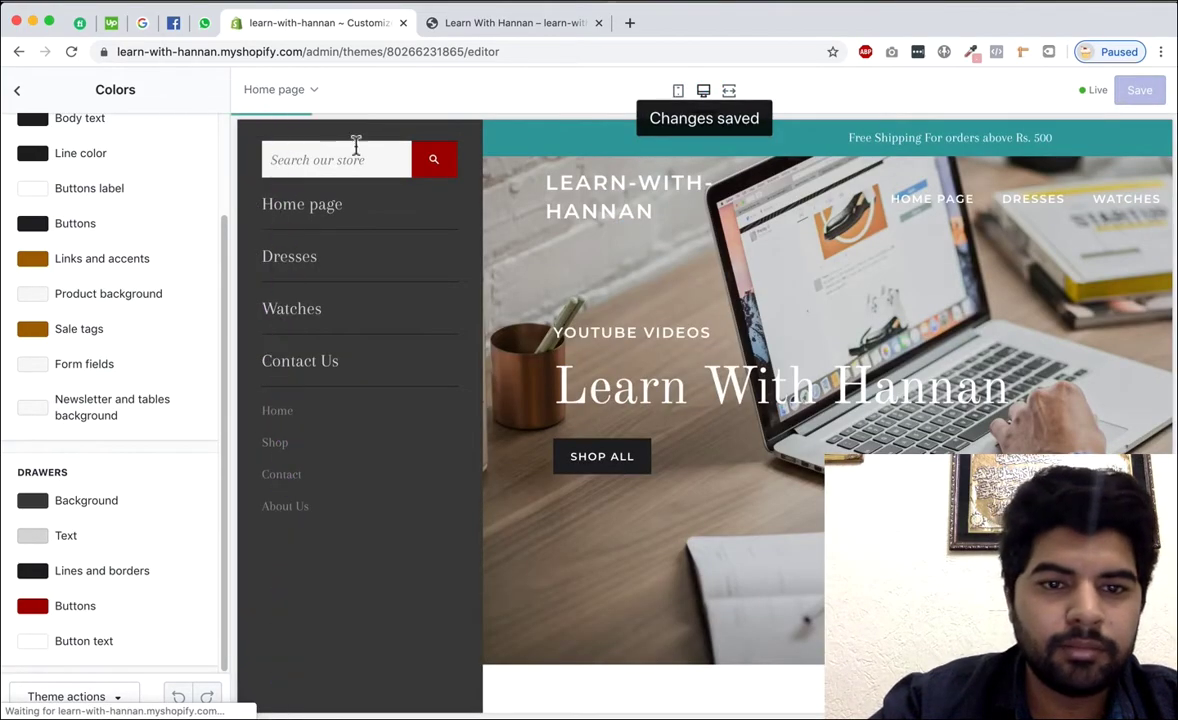
left_click(527, 212)
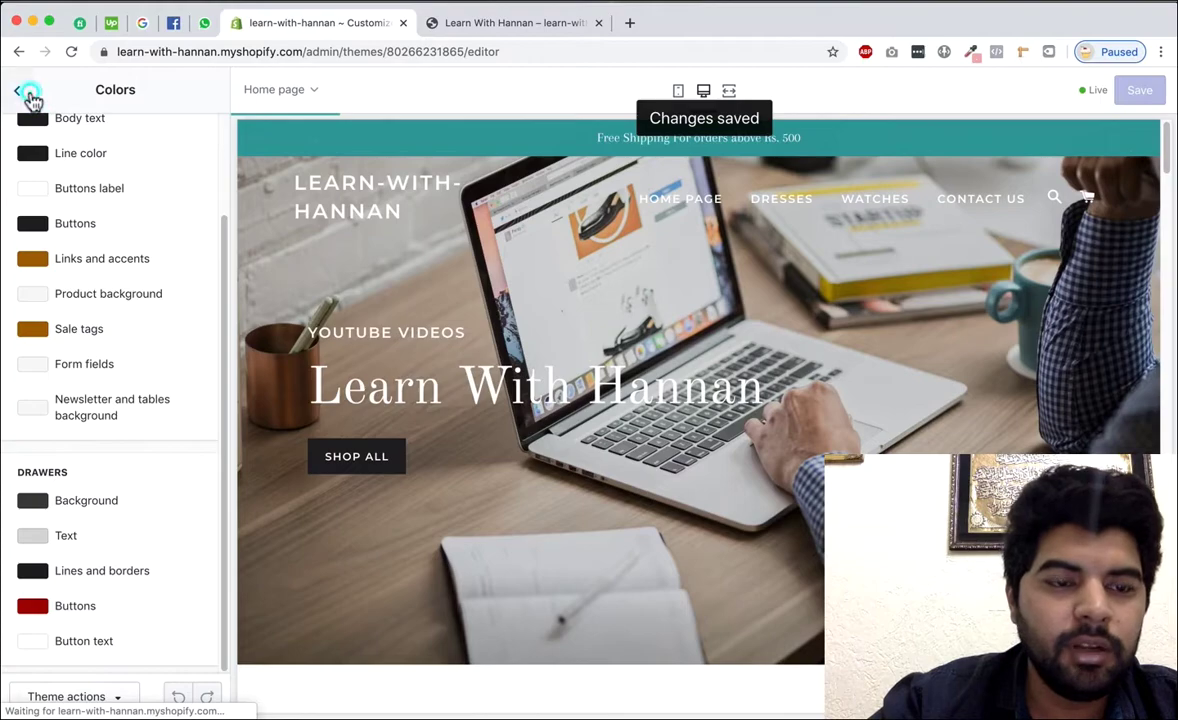
left_click(18, 90)
left_click(106, 240)
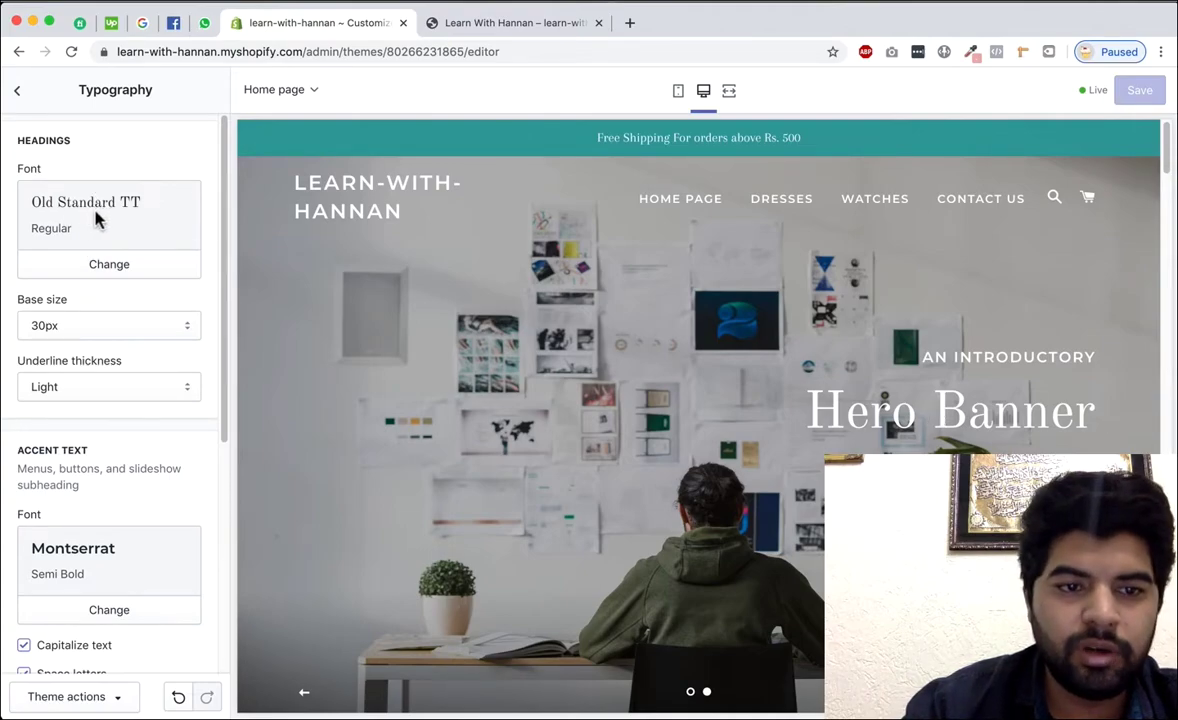
Step: Change the headings font to Akko Regular and check it on the Featured collection heading
scroll(610, 326, "down", 10)
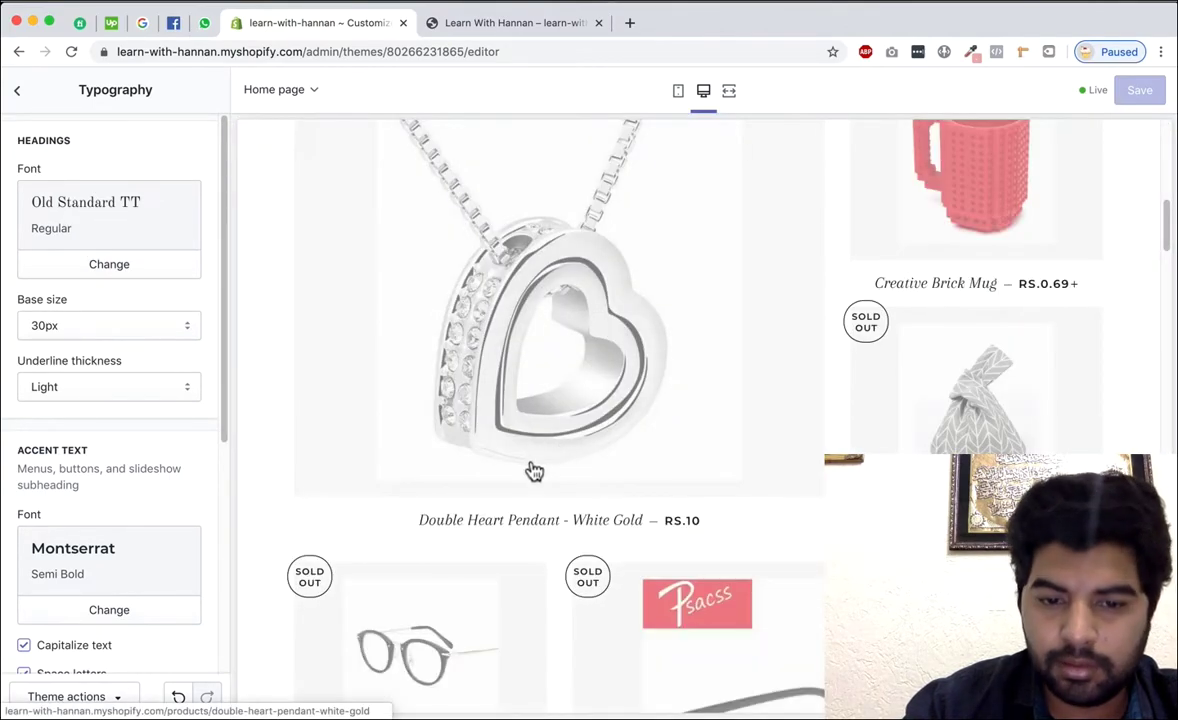
left_click(130, 268)
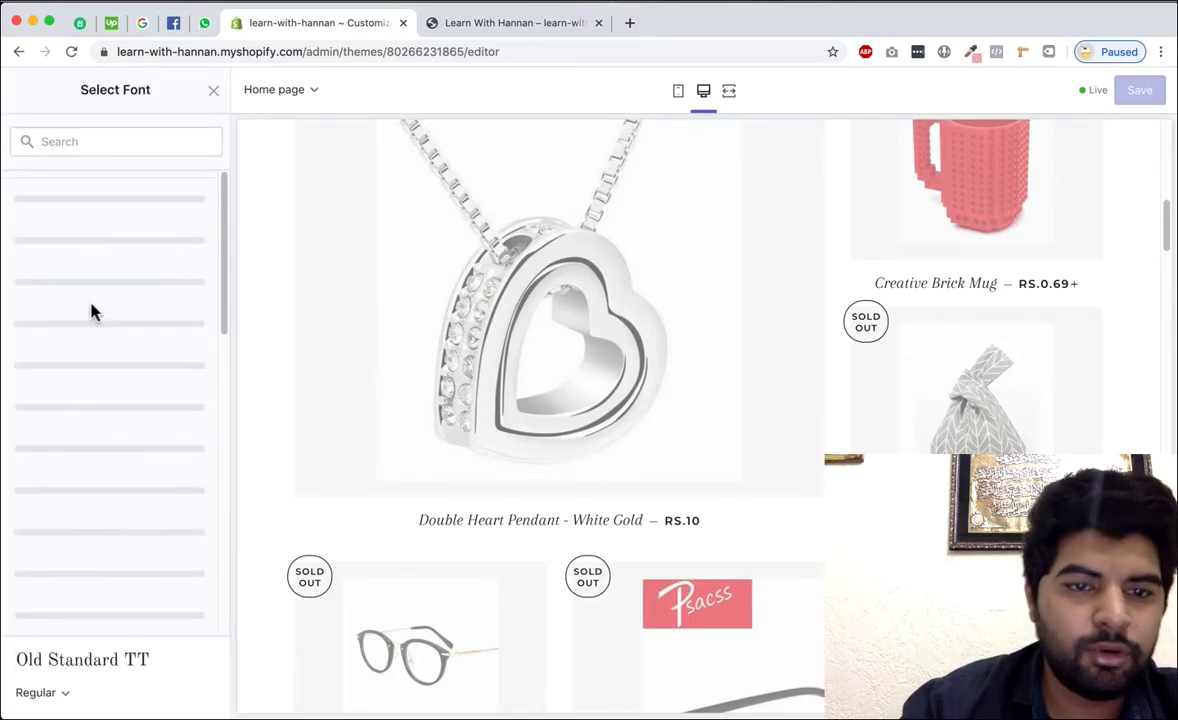
scroll(90, 305, "down", 8)
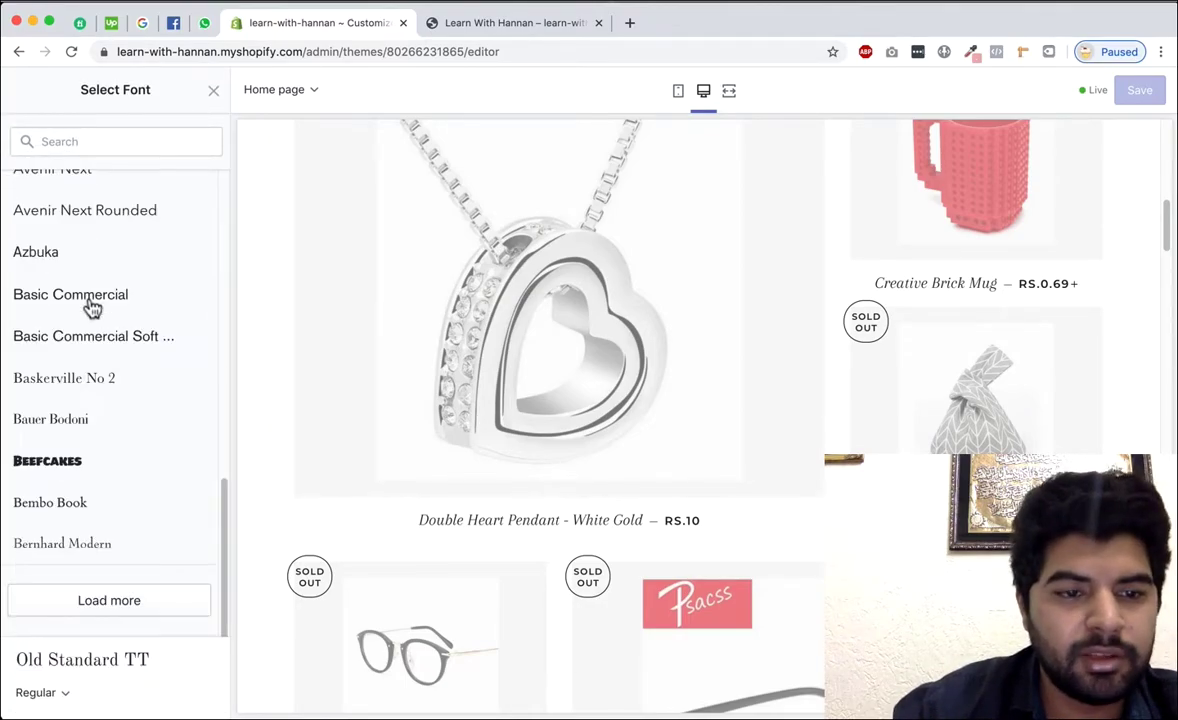
left_click(137, 601)
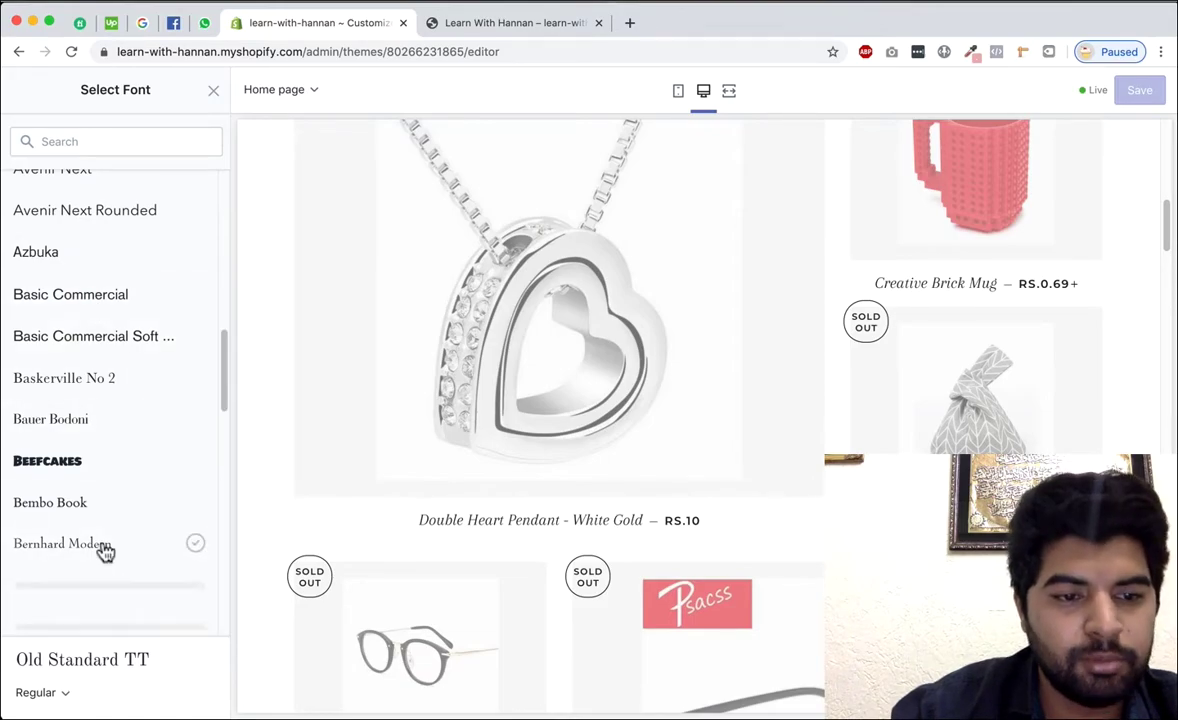
scroll(89, 345, "down", 10)
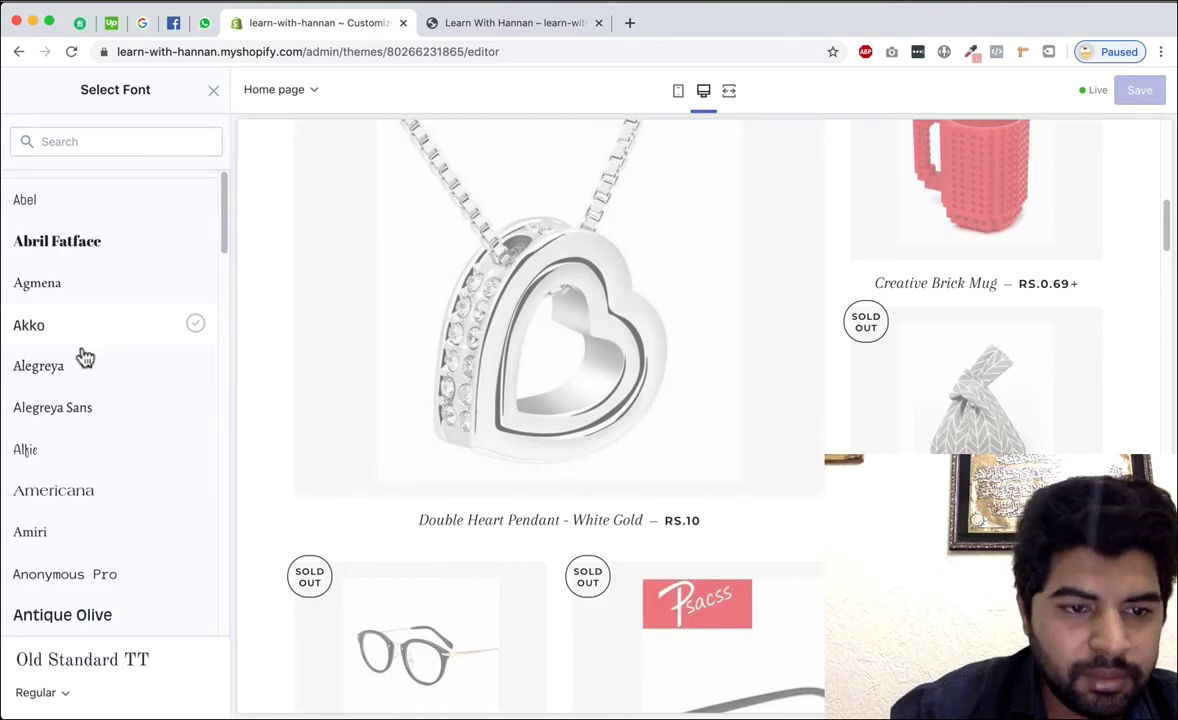
left_click(32, 328)
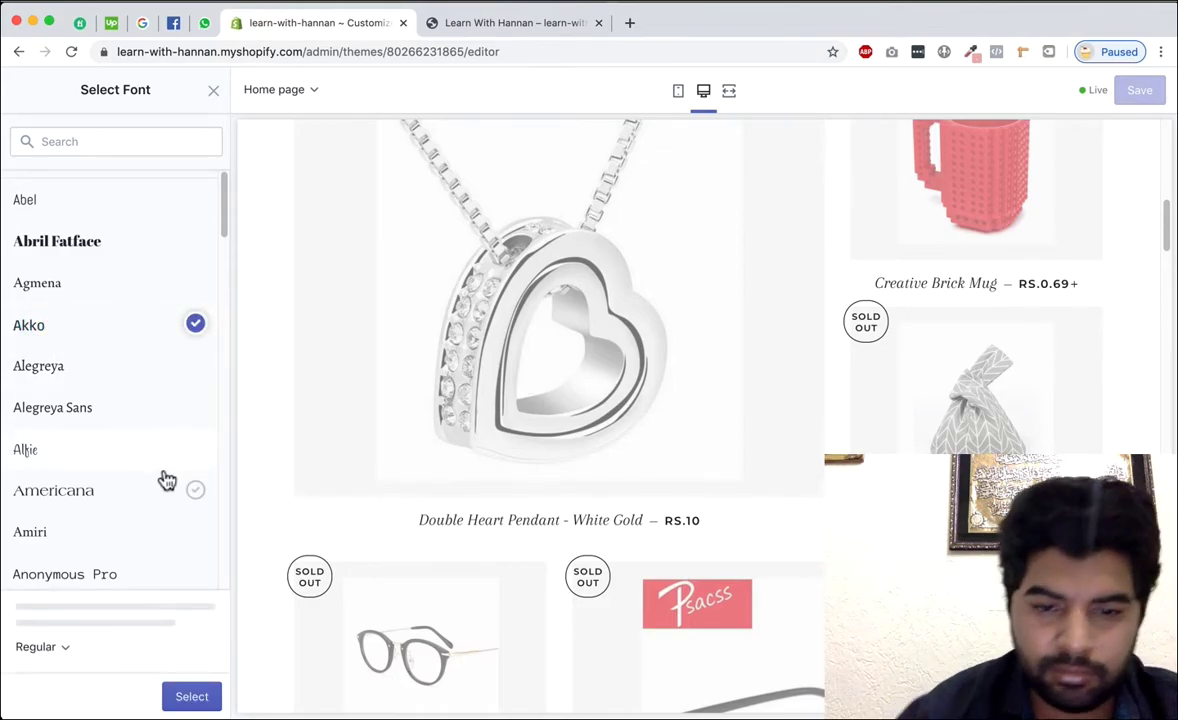
left_click(190, 697)
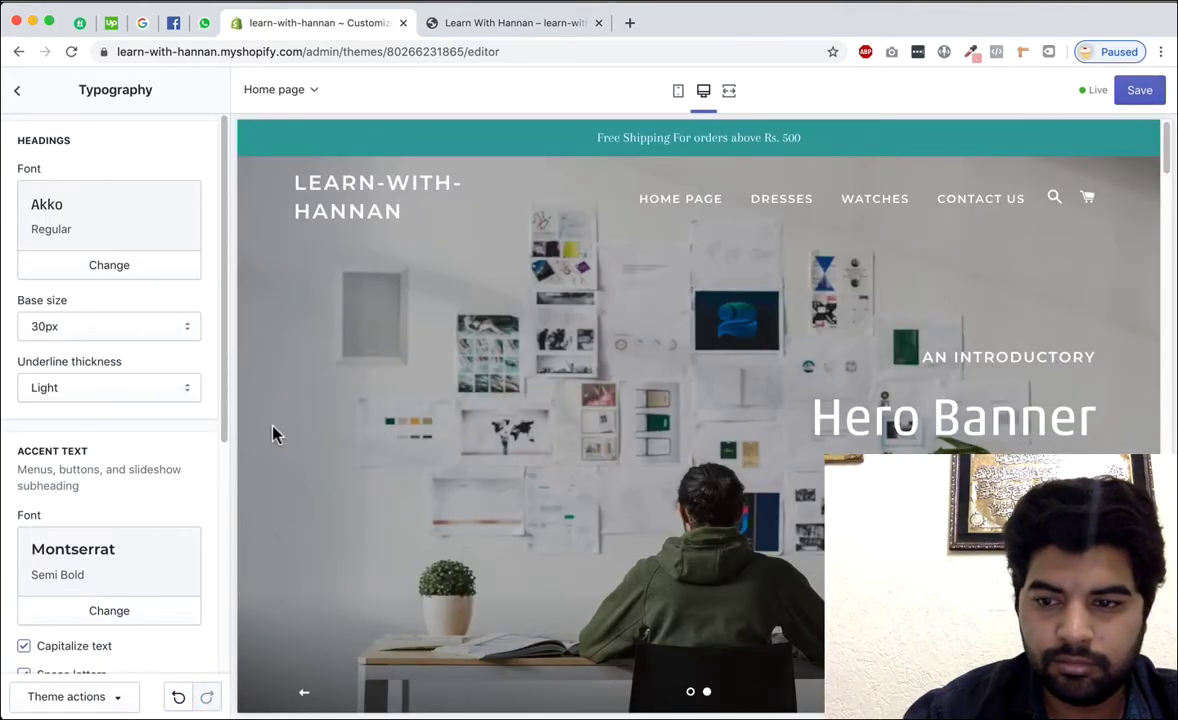
scroll(475, 365, "down", 10)
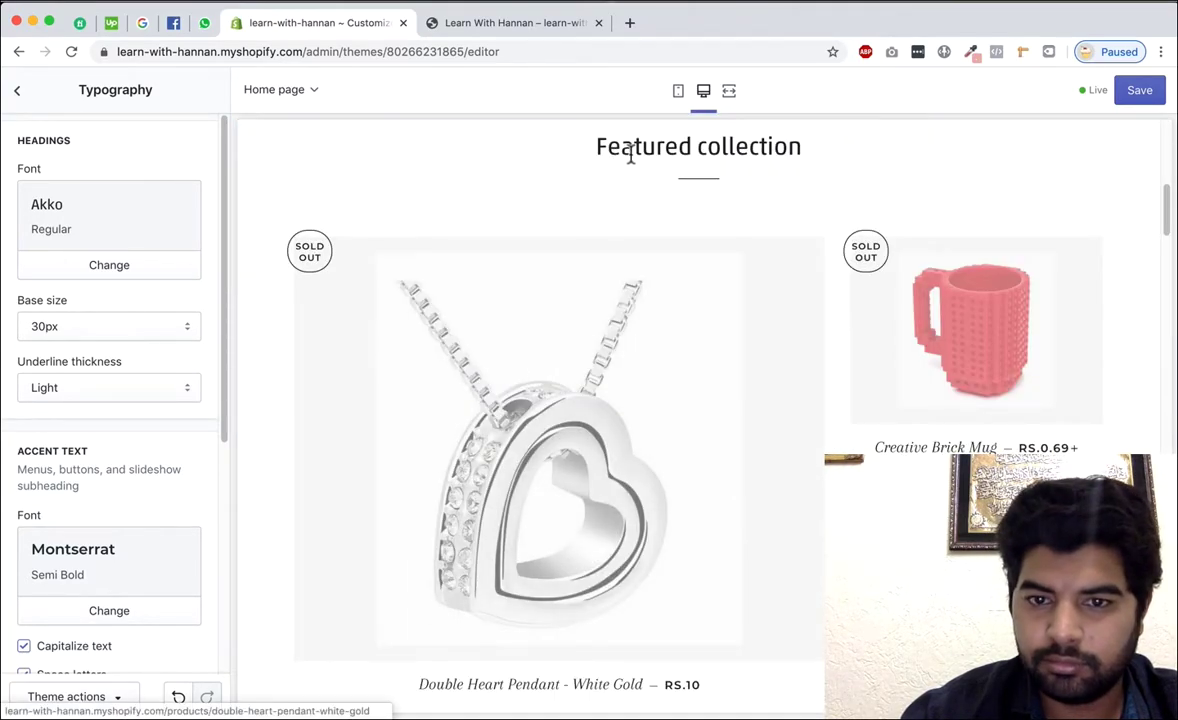
Step: Try Abril Fatface Regular as the accent text font
scroll(128, 360, "down", 5)
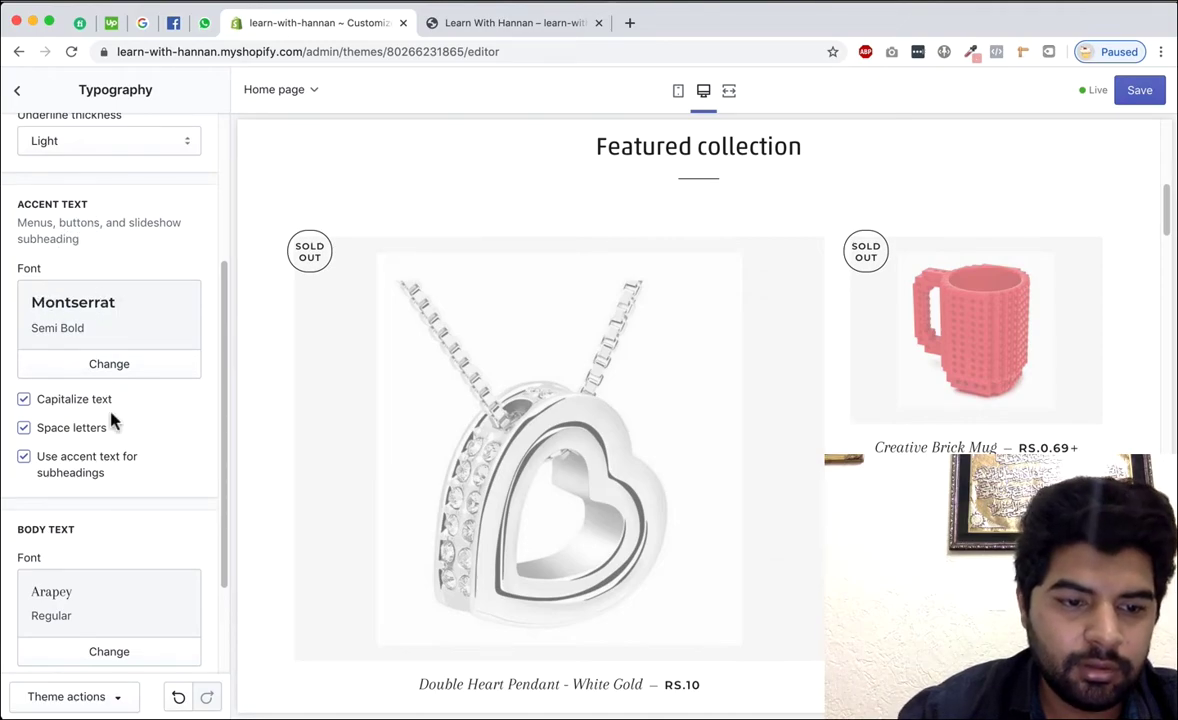
scroll(112, 422, "down", 1)
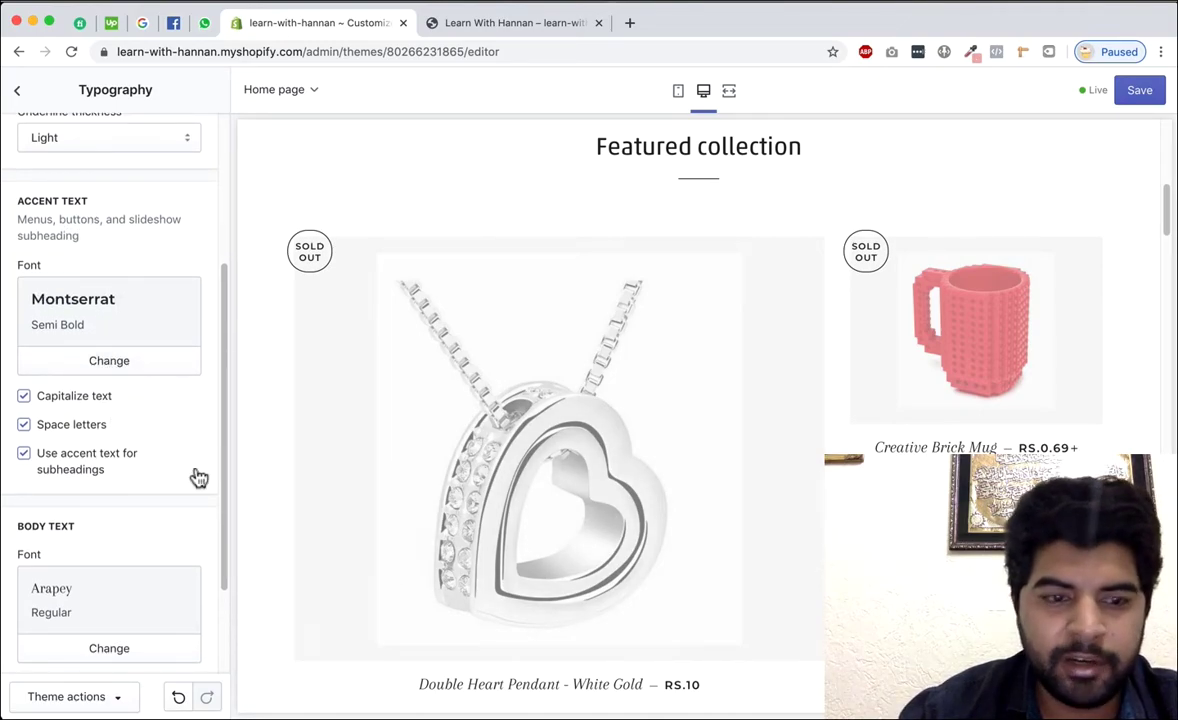
left_click(108, 362)
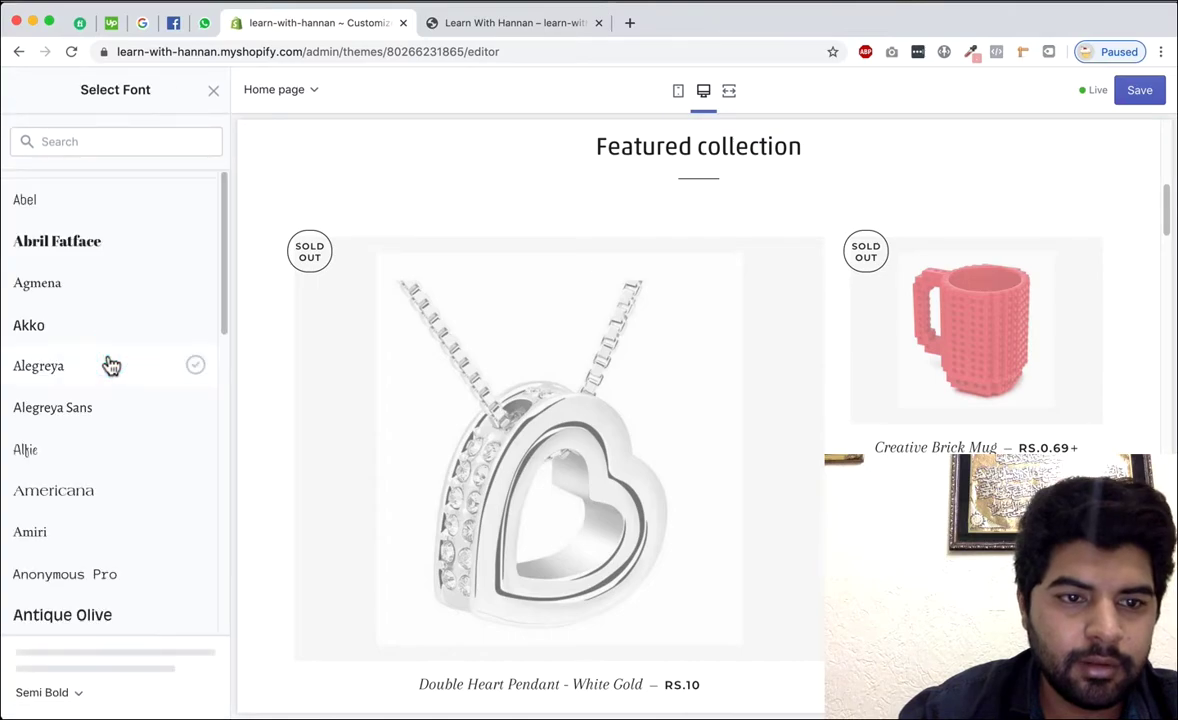
left_click(72, 247)
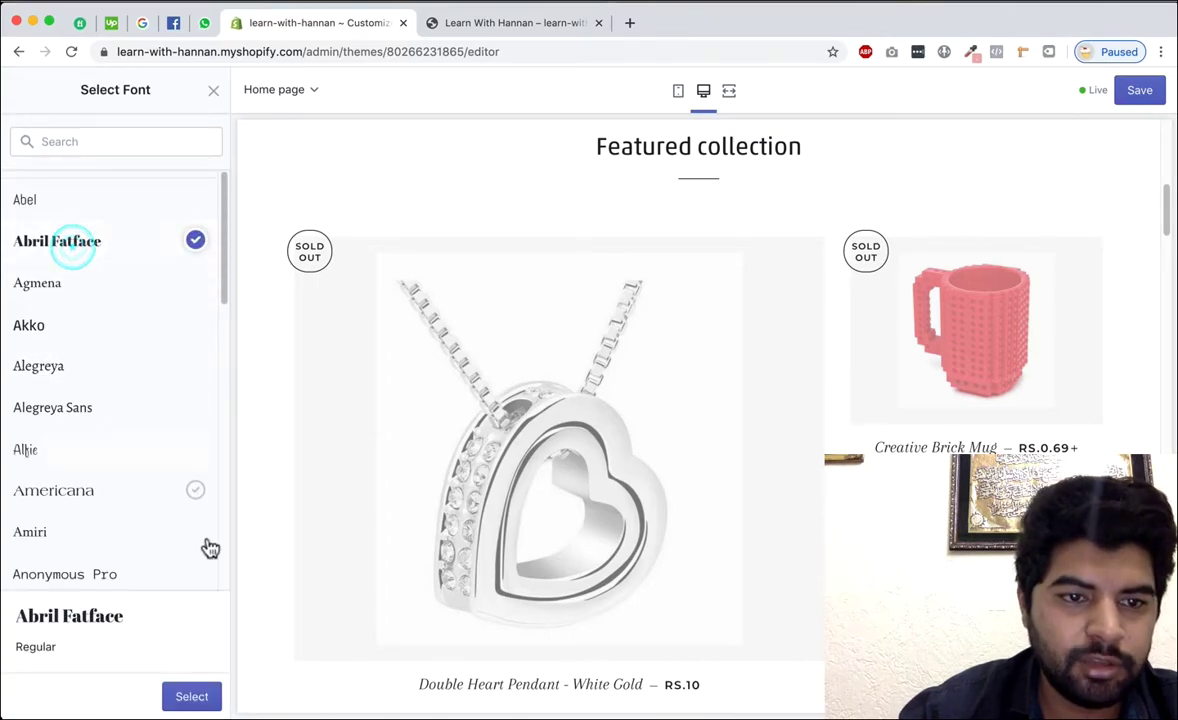
left_click(218, 696)
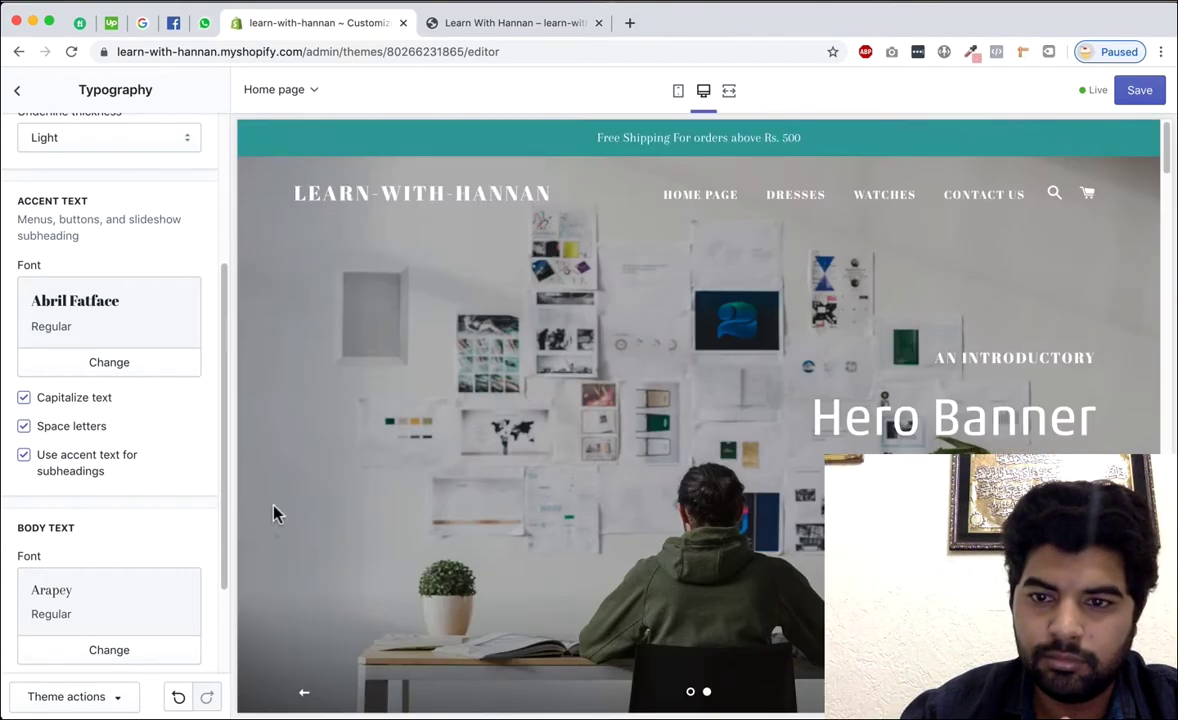
Step: Change the accent text font to Avenir Next Regular
left_click(108, 365)
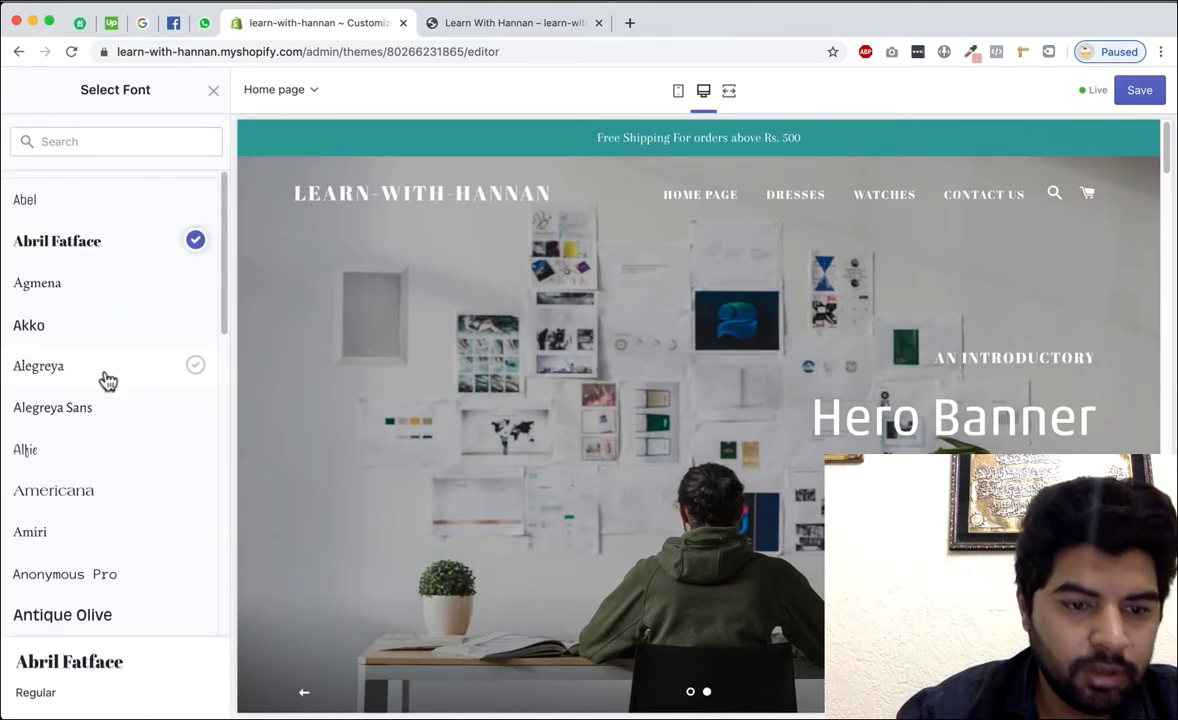
scroll(108, 380, "down", 3)
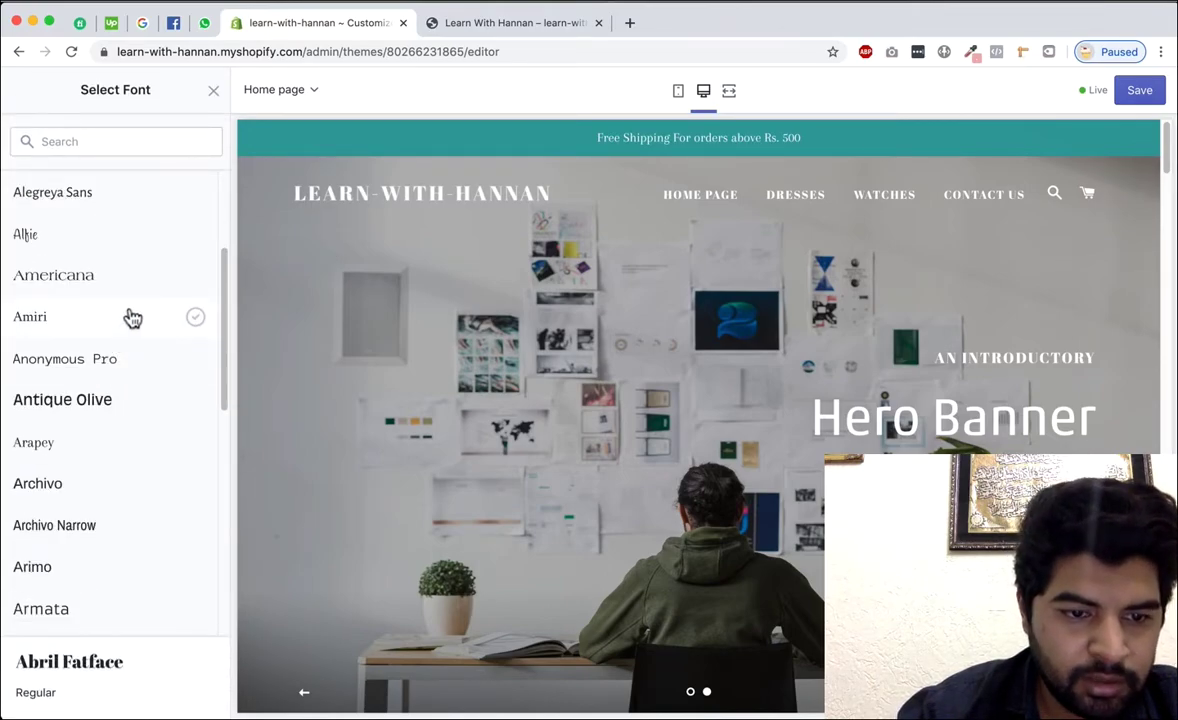
scroll(132, 318, "down", 4)
scroll(130, 335, "down", 5)
left_click(110, 358)
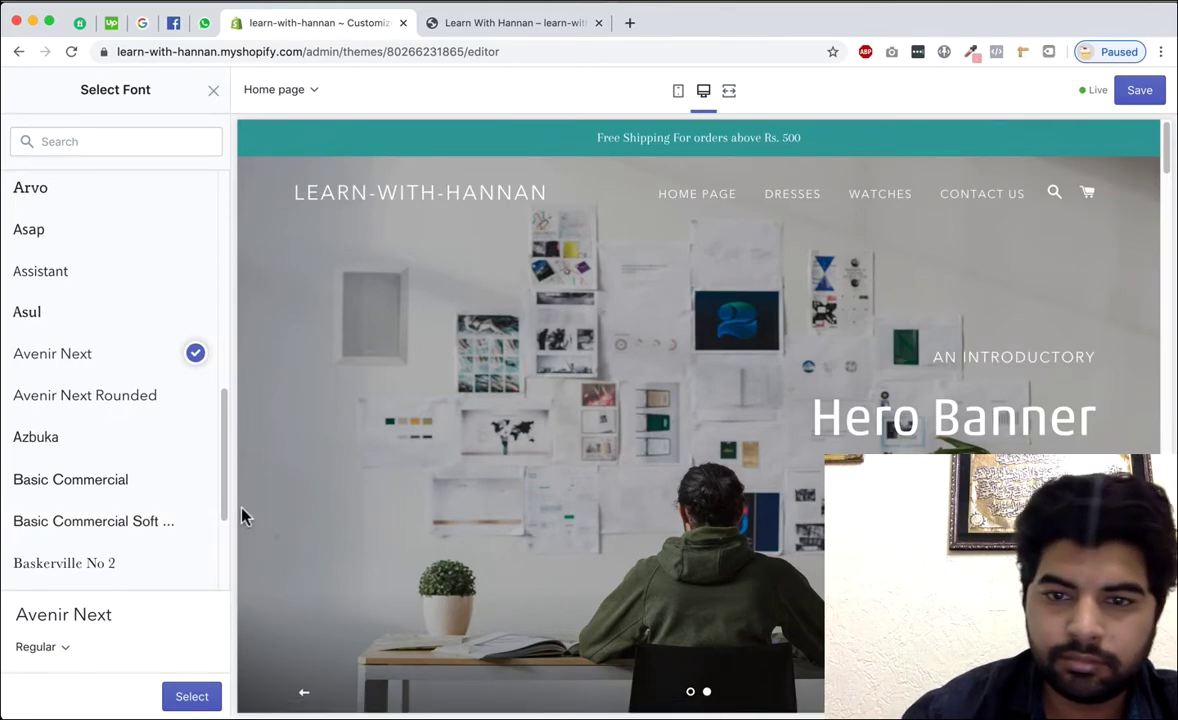
left_click(172, 697)
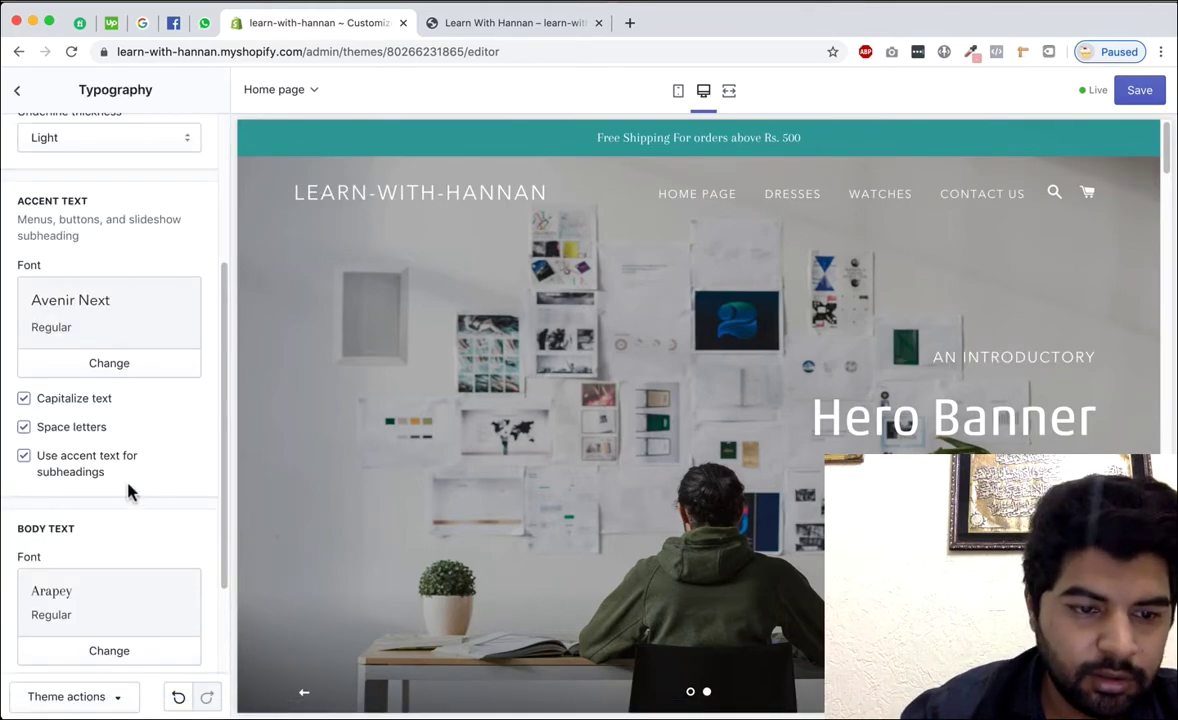
Step: Change the body text font to Cabin Regular and check it on the product titles
scroll(128, 490, "down", 3)
scroll(649, 415, "down", 10)
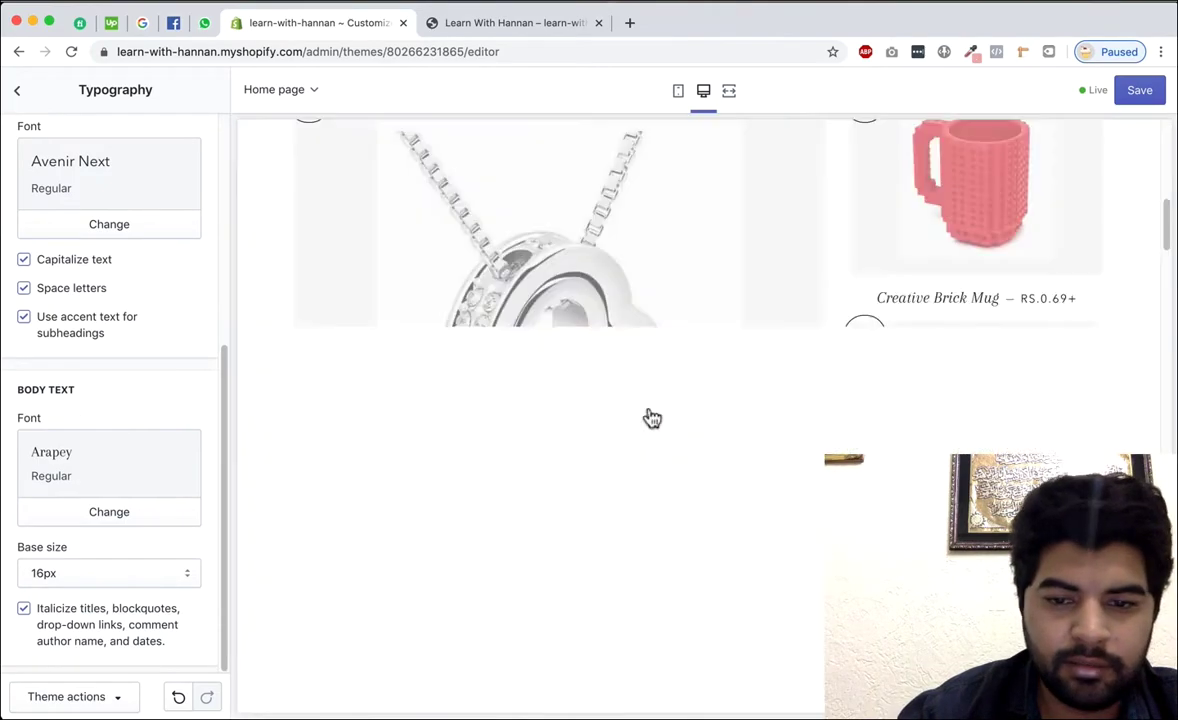
left_click(108, 513)
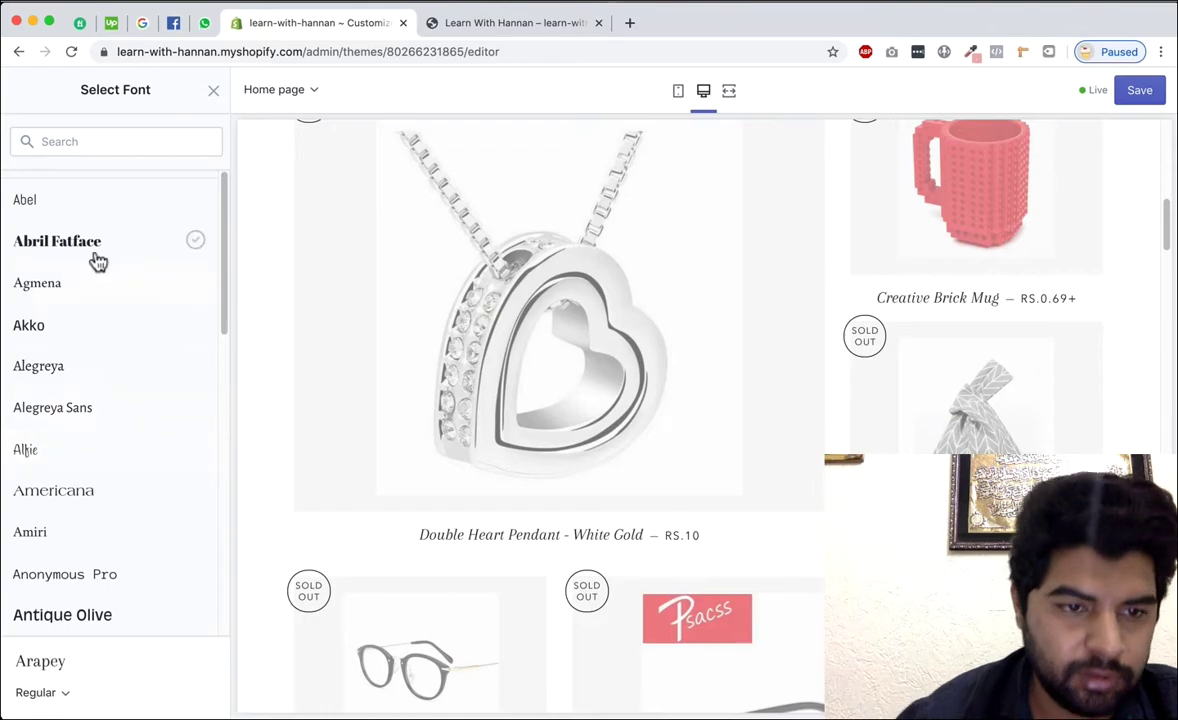
scroll(105, 330, "down", 10)
left_click(137, 597)
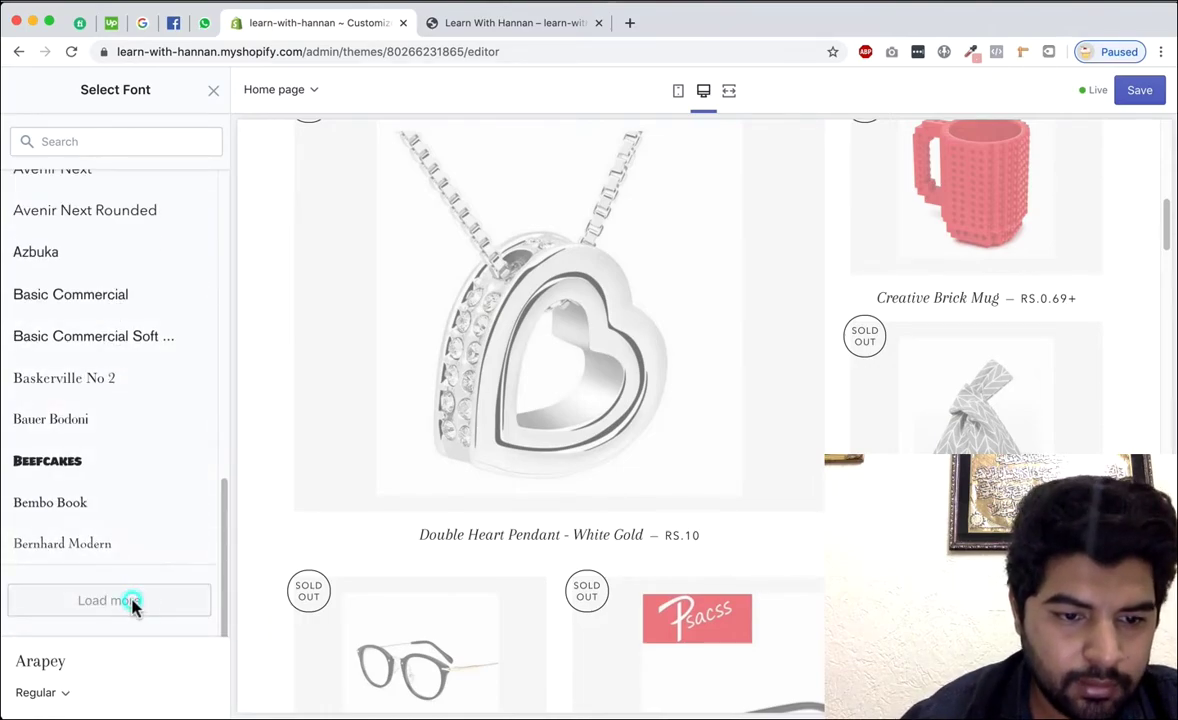
scroll(137, 492, "down", 3)
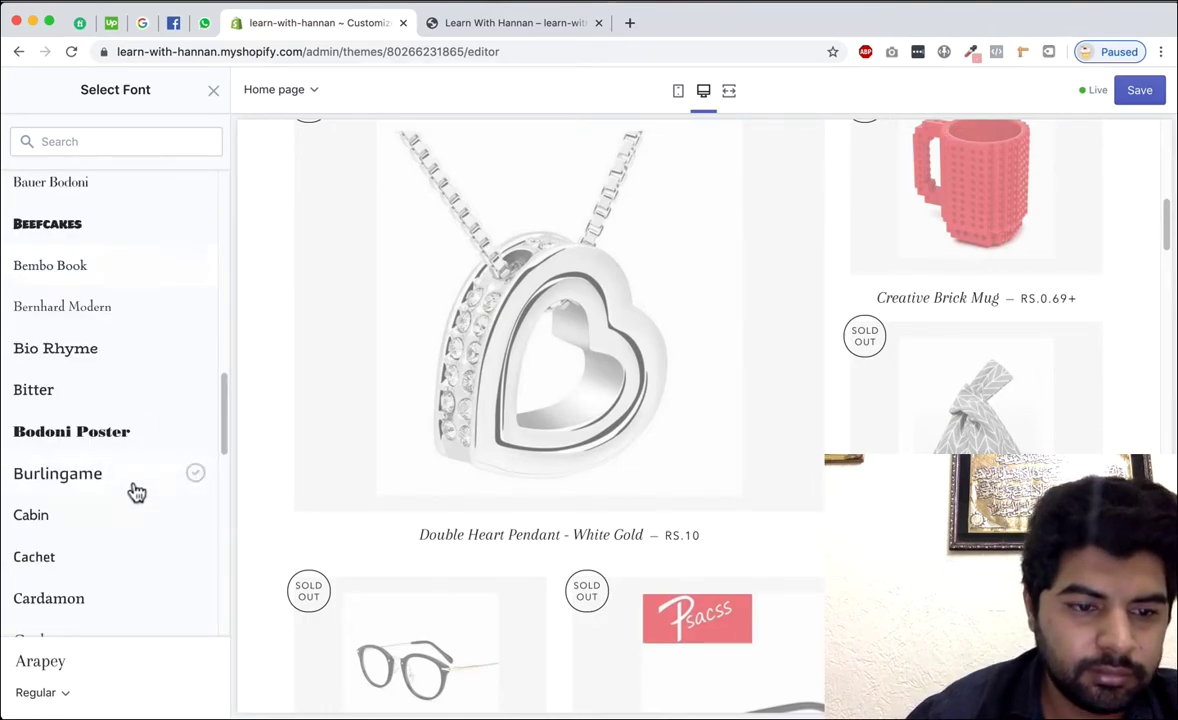
scroll(100, 498, "down", 1)
left_click(58, 492)
left_click(192, 700)
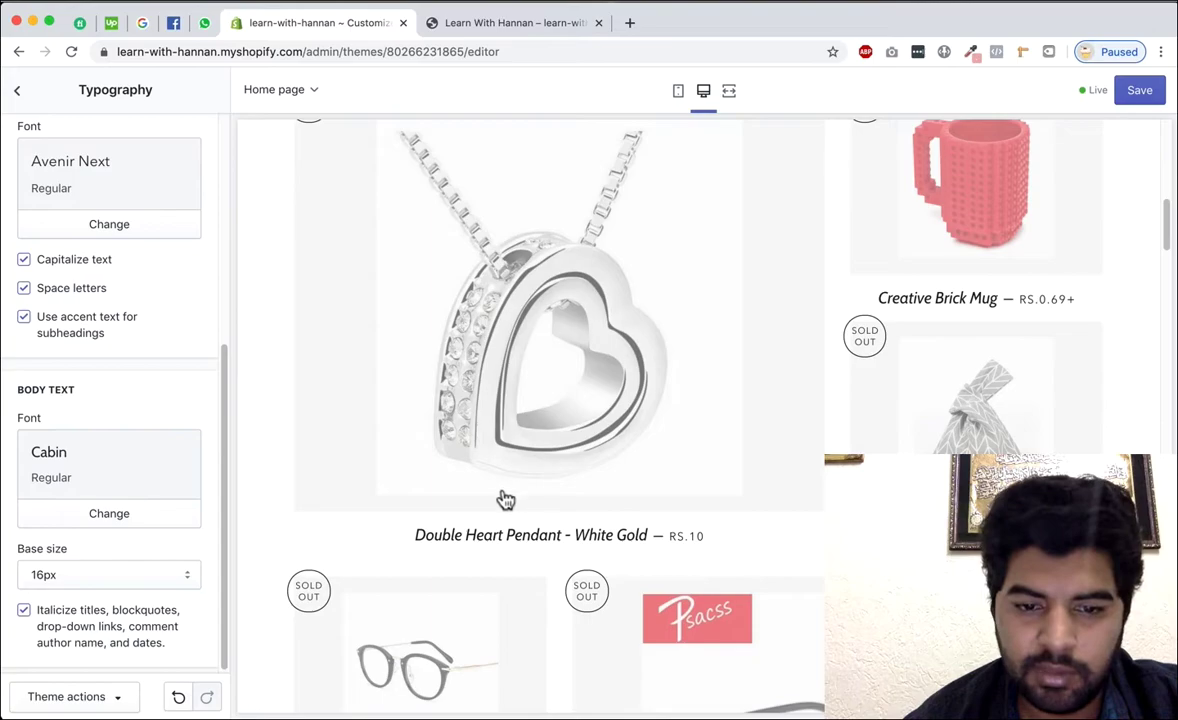
scroll(160, 505, "down", 1)
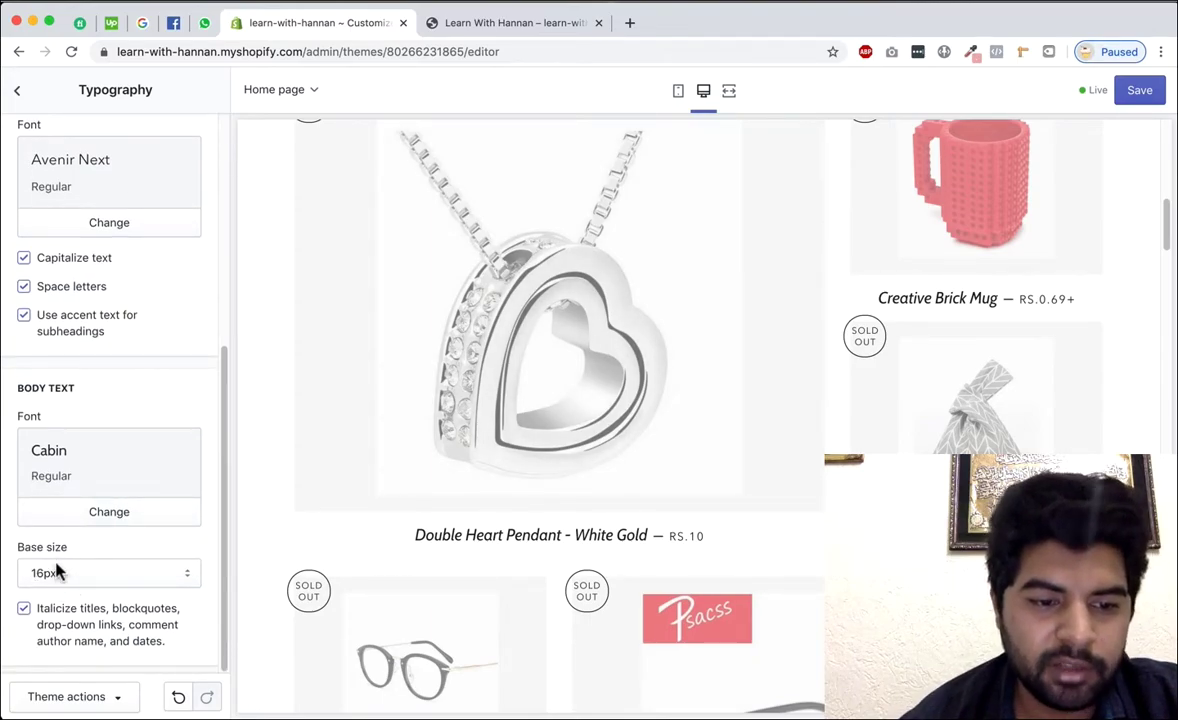
Step: Set the headings underline thickness to Medium and check it under the Featured collection heading
scroll(100, 460, "up", 5)
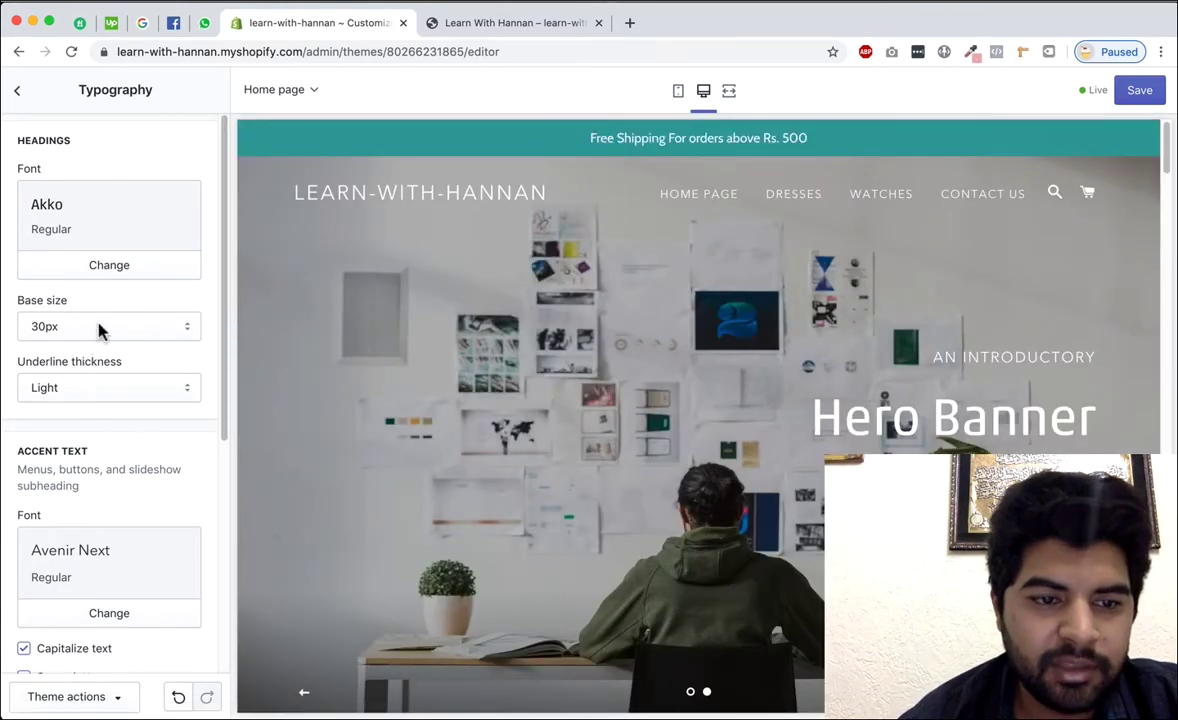
left_click(76, 388)
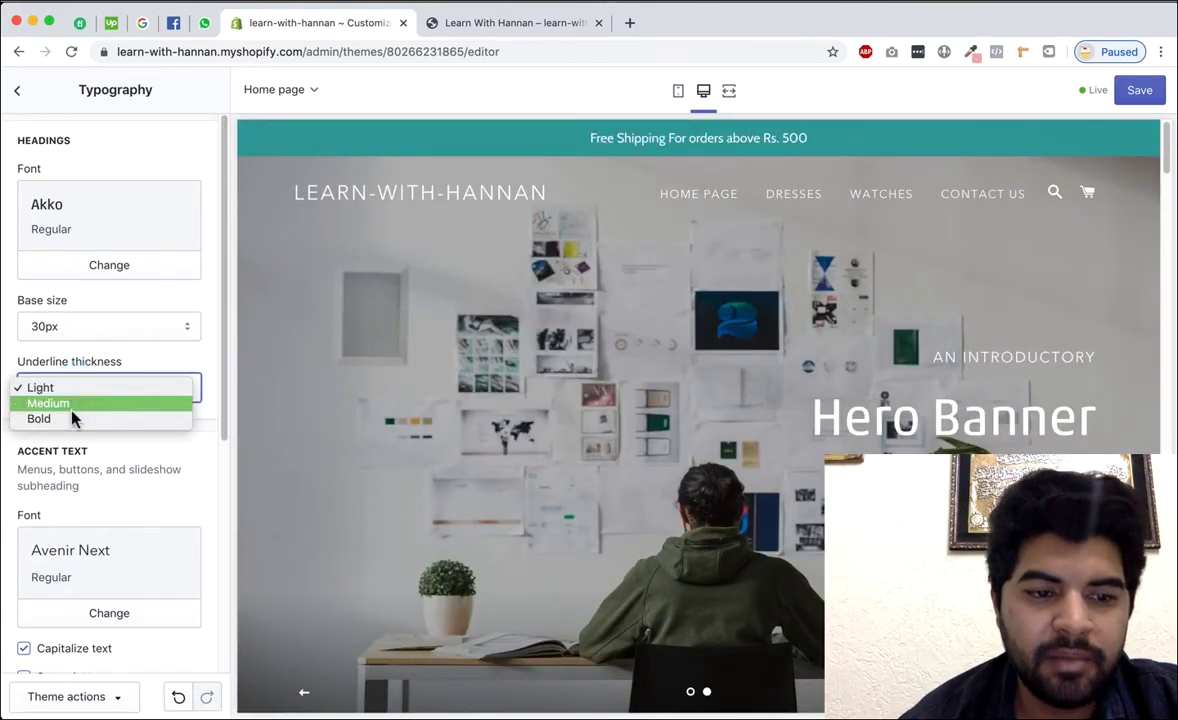
left_click(72, 406)
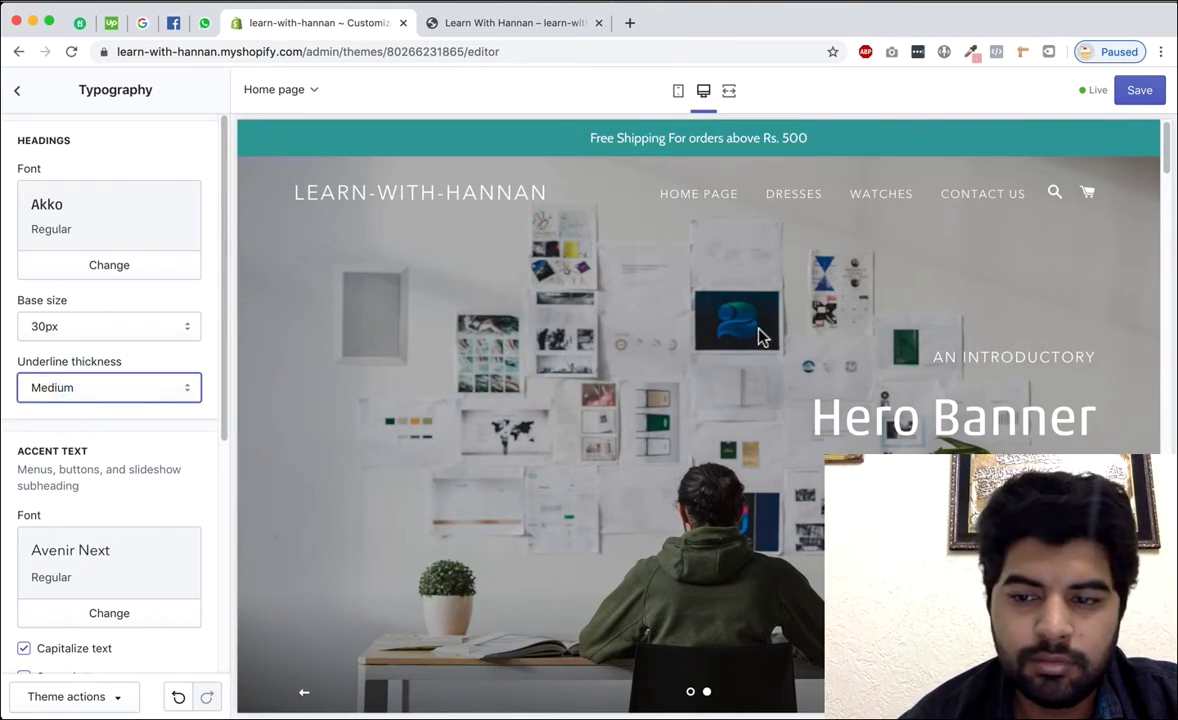
scroll(405, 405, "down", 5)
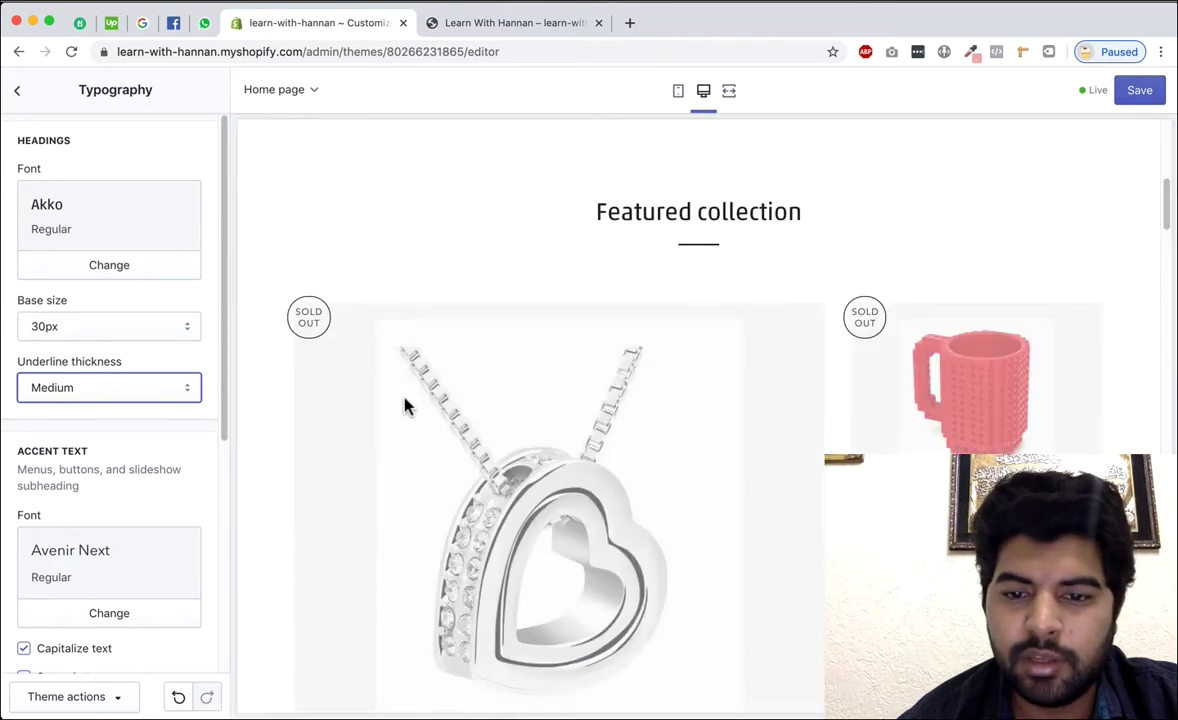
Step: Turn off letter spacing for the accent text, and switch its capitalization off and back on to compare
scroll(63, 400, "down", 3)
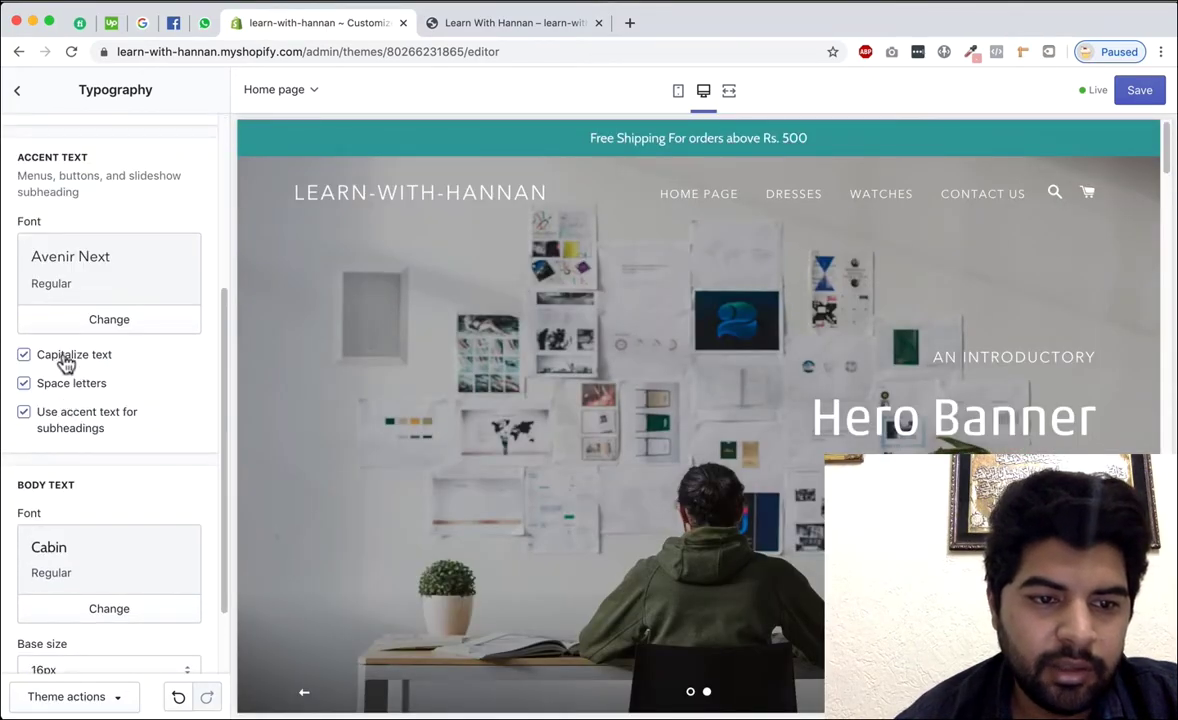
left_click(78, 360)
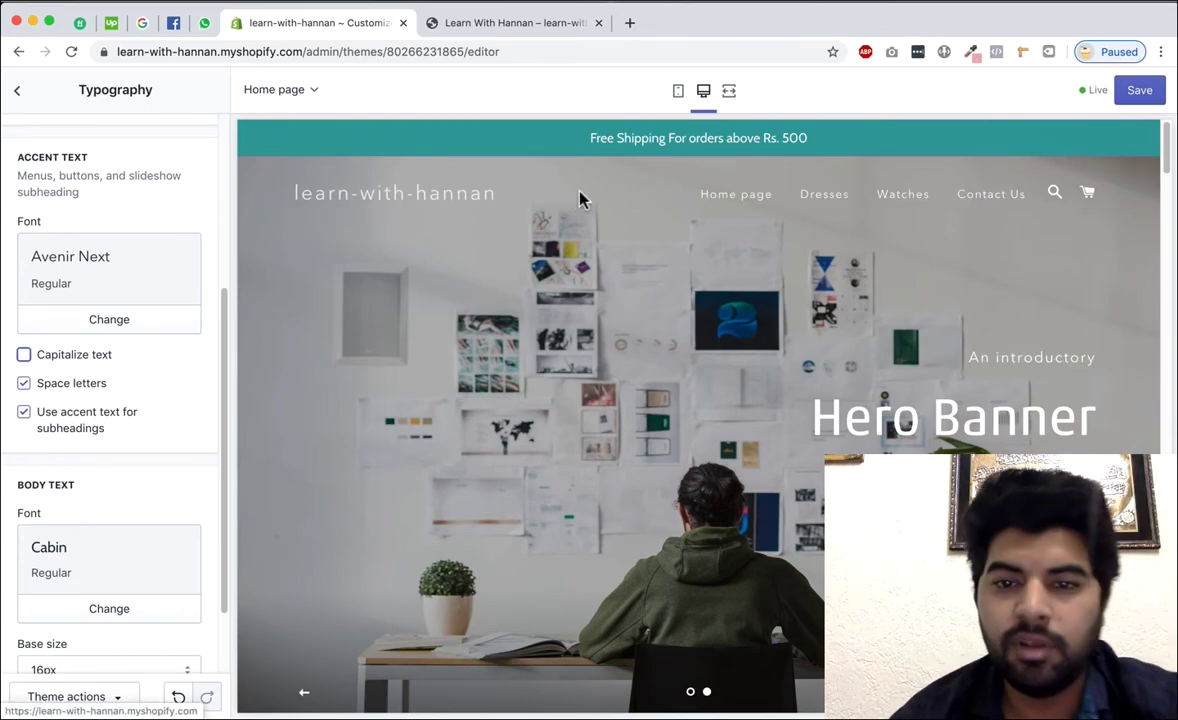
left_click(96, 390)
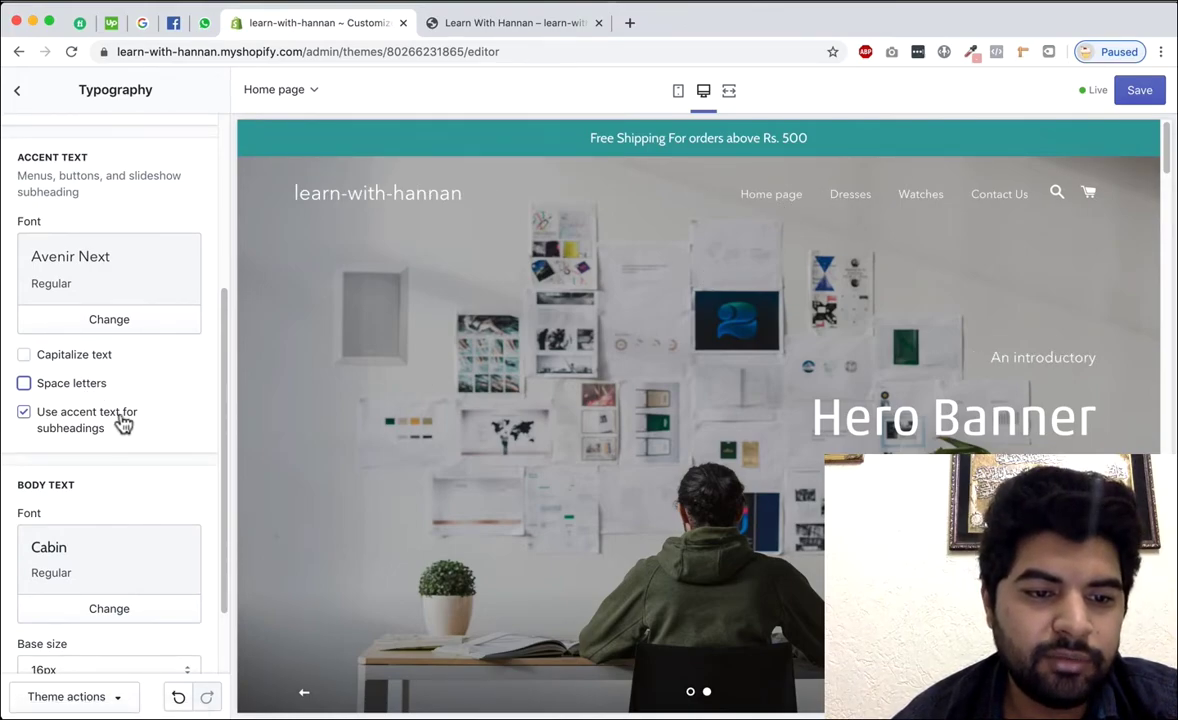
left_click(102, 358)
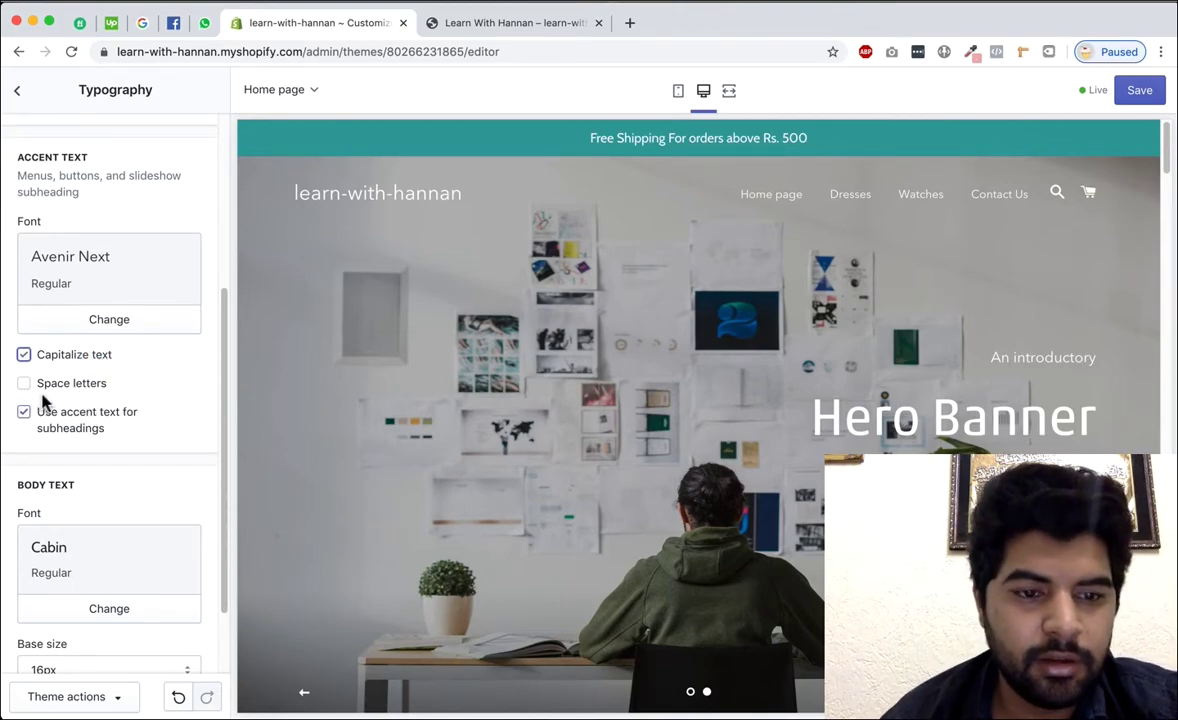
scroll(172, 387, "up", 3)
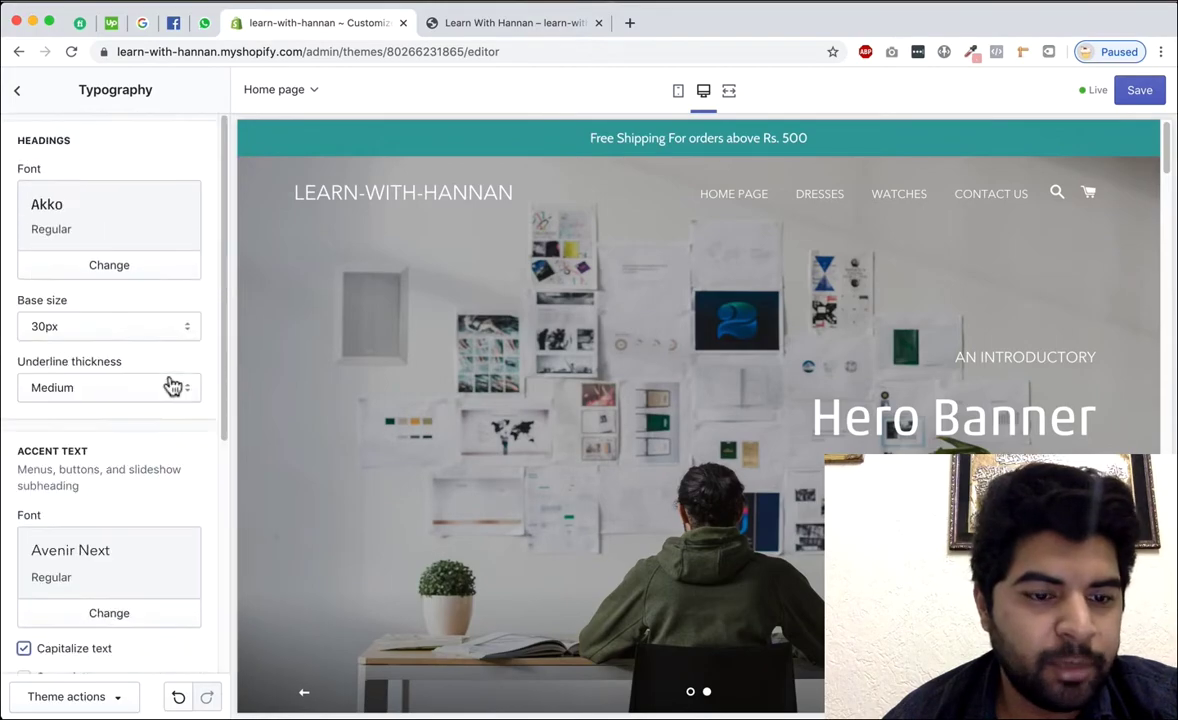
Step: Leave the Typography settings, open the Cart page settings and save the theme
left_click(22, 91)
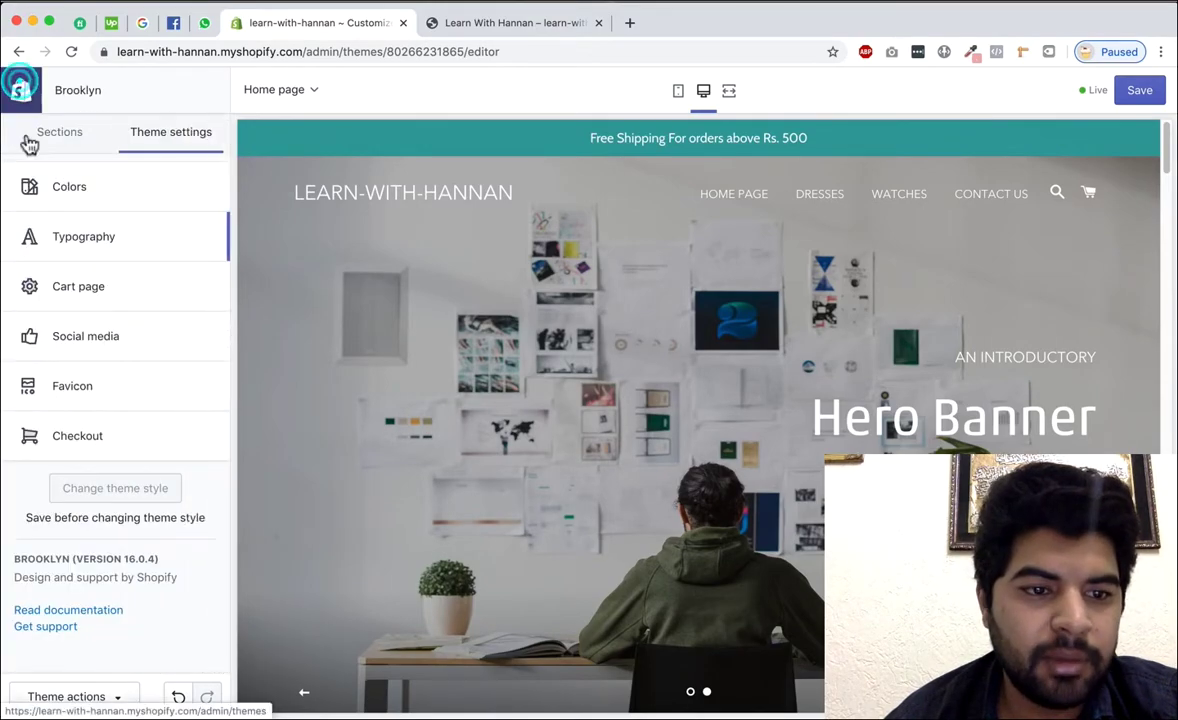
left_click(86, 292)
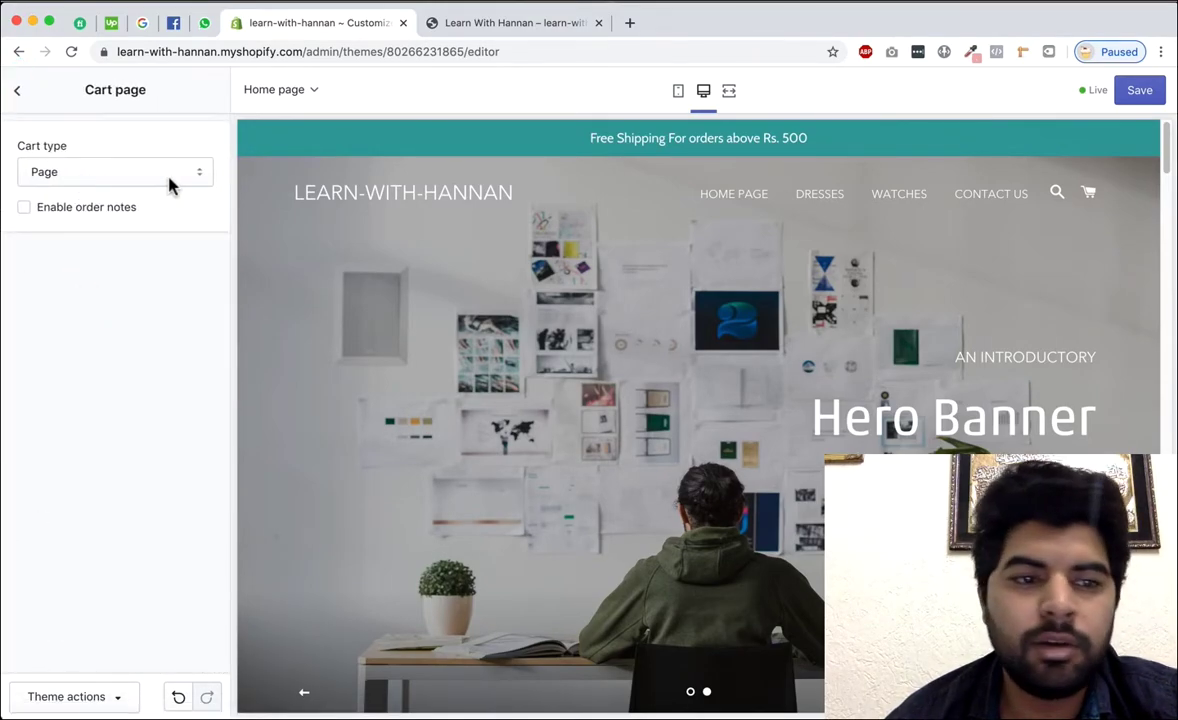
left_click(1140, 92)
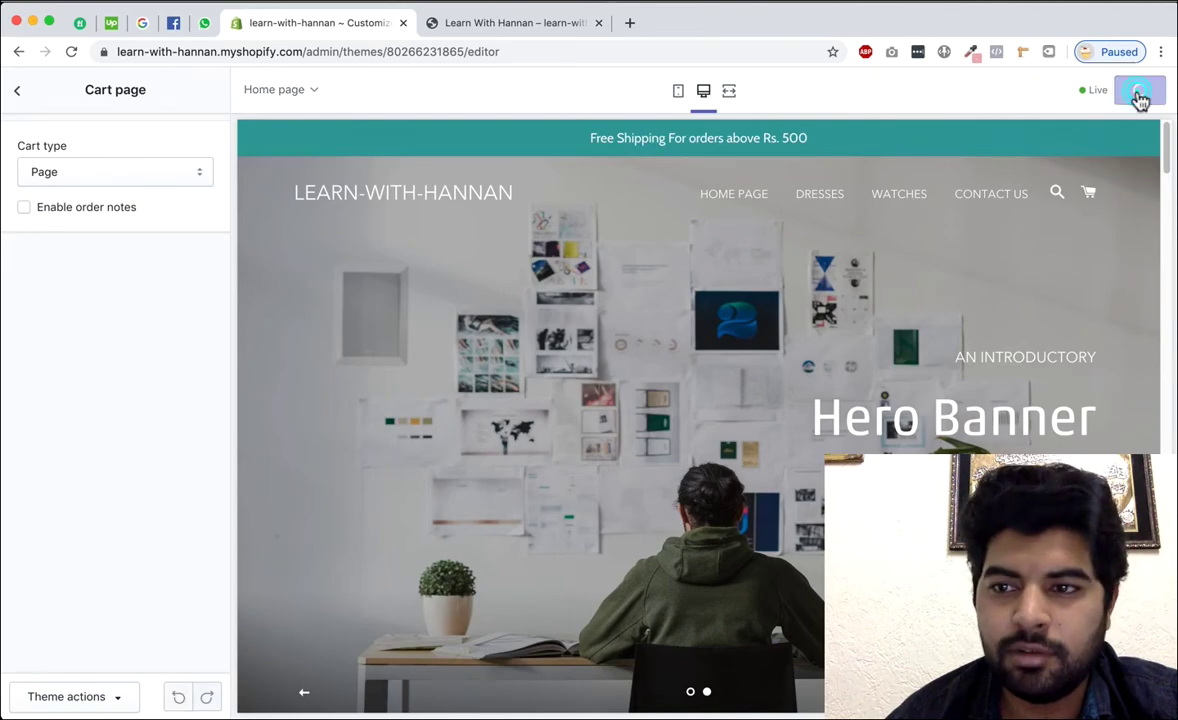
Step: Look at the cart type options, view the store's cart page in the preview and return to the home page
left_click(45, 172)
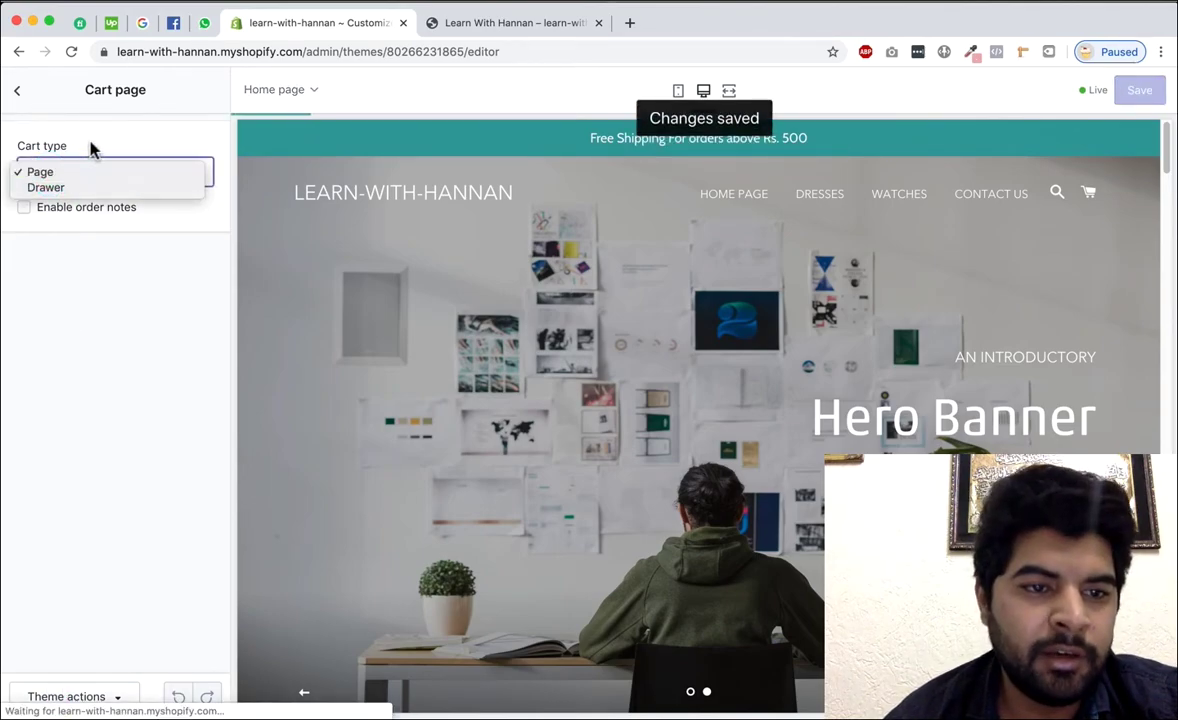
left_click(92, 145)
left_click(1088, 192)
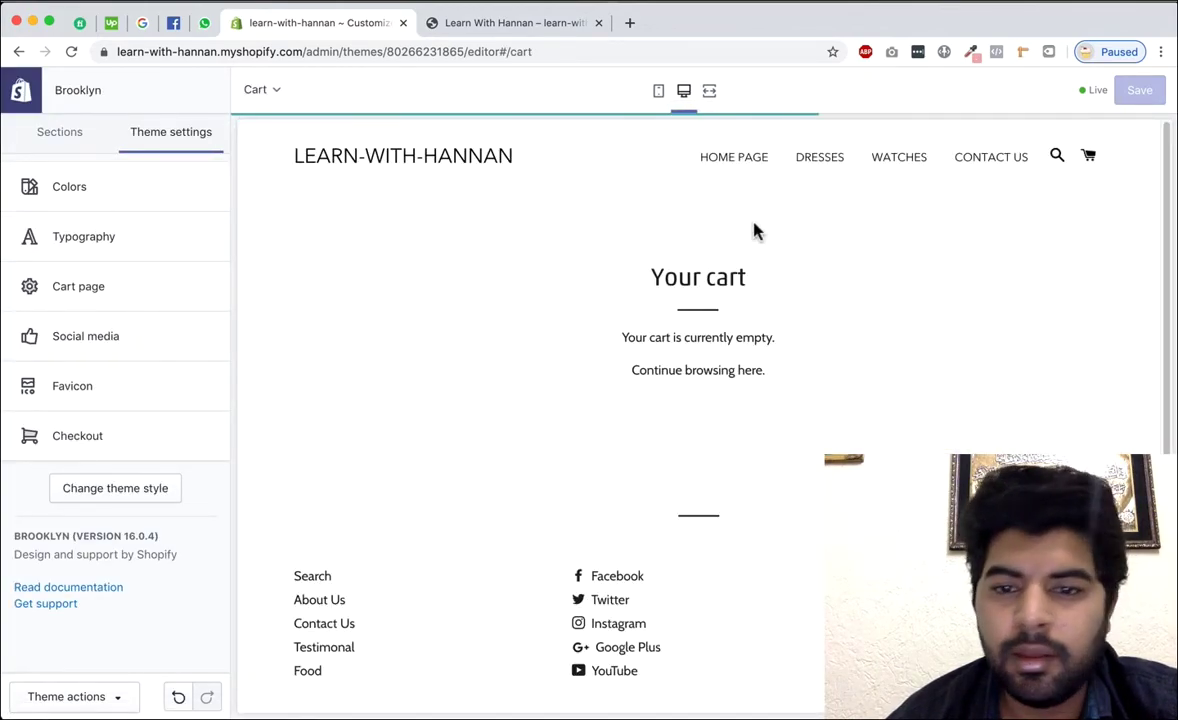
left_click(455, 163)
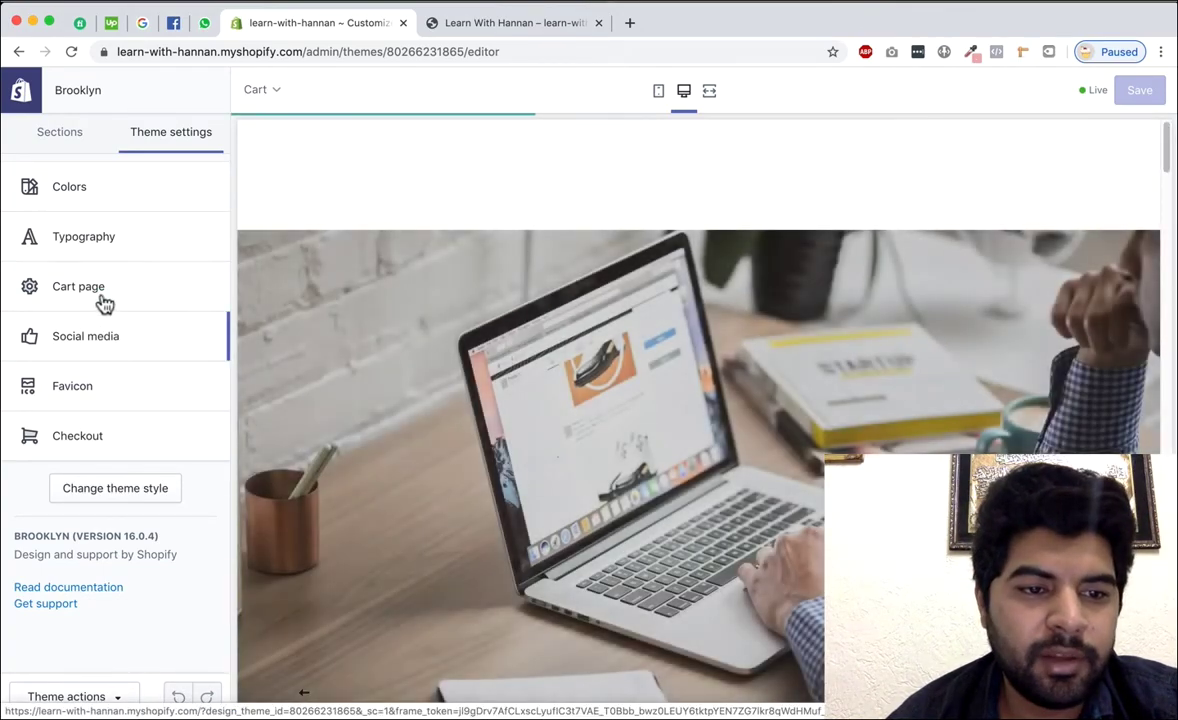
Step: Set the cart type to Drawer in the Cart page settings and save the theme
left_click(102, 293)
left_click(110, 172)
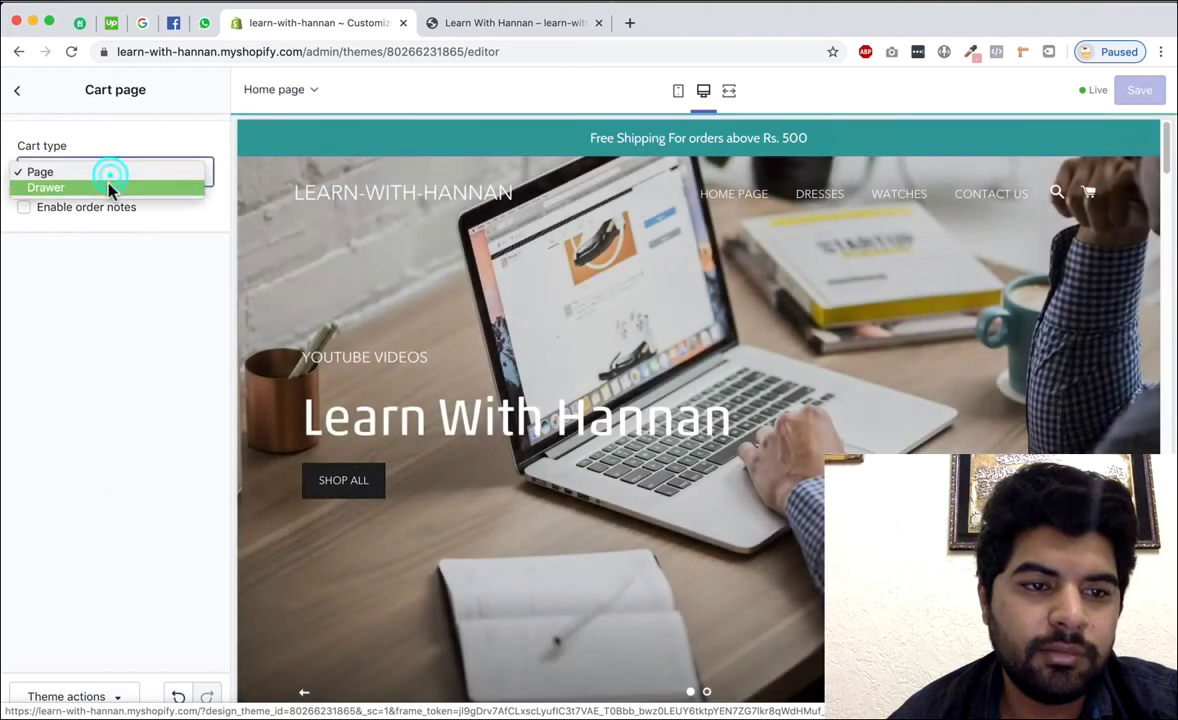
left_click(110, 186)
left_click(1139, 91)
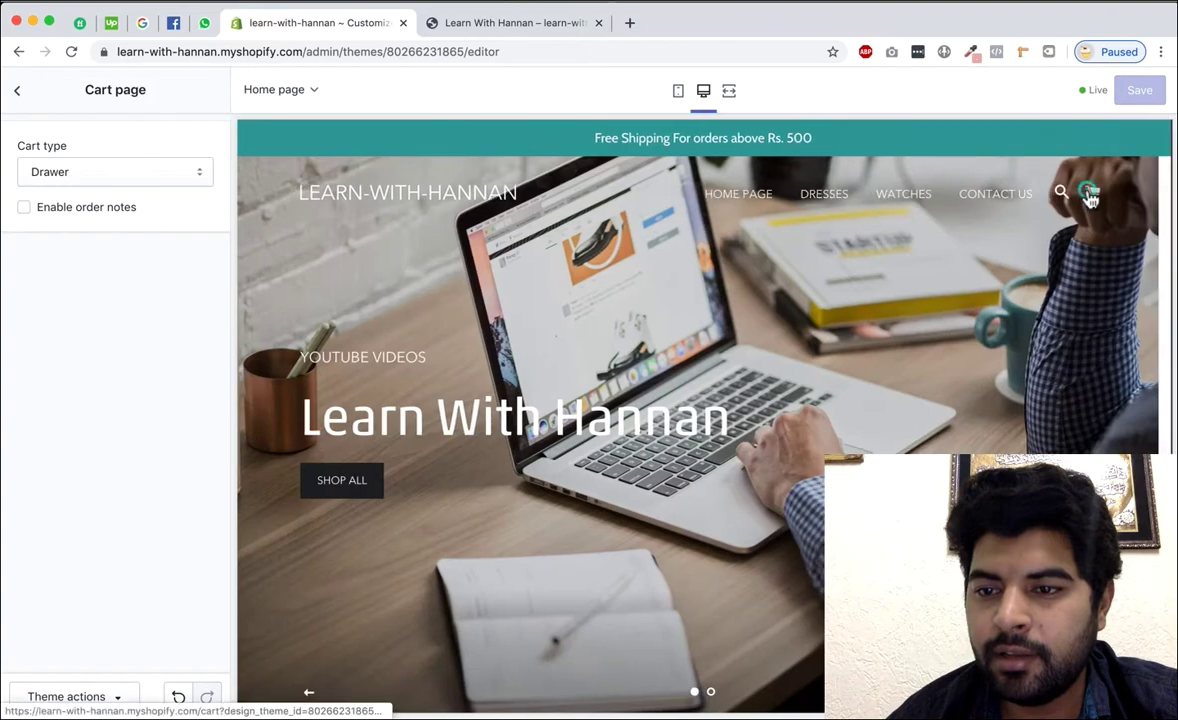
Step: Check the cart drawer in the preview, close it and return to the theme settings list
left_click(1089, 195)
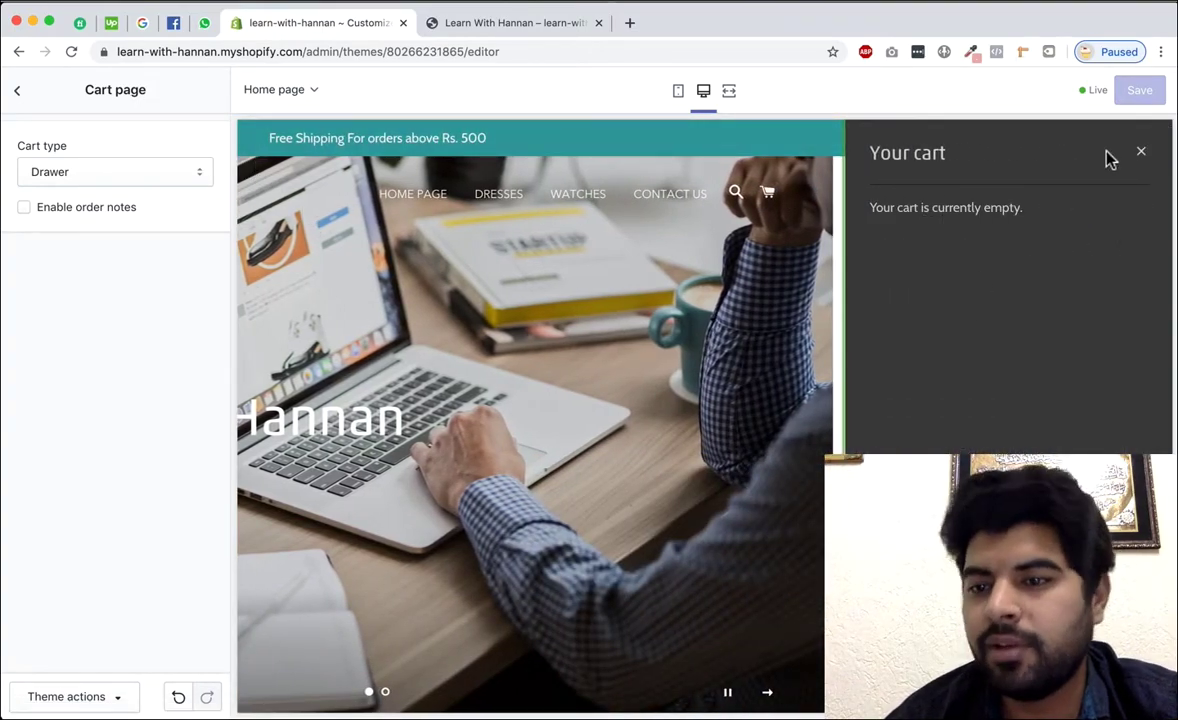
left_click(1139, 154)
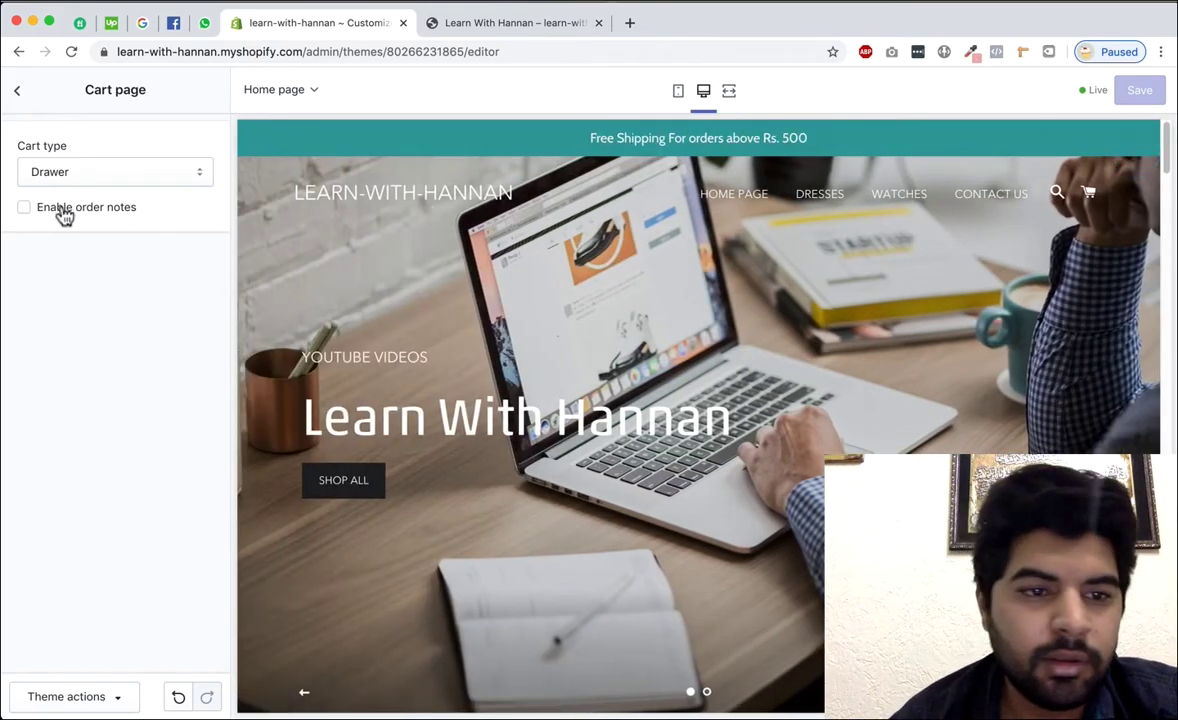
left_click(18, 92)
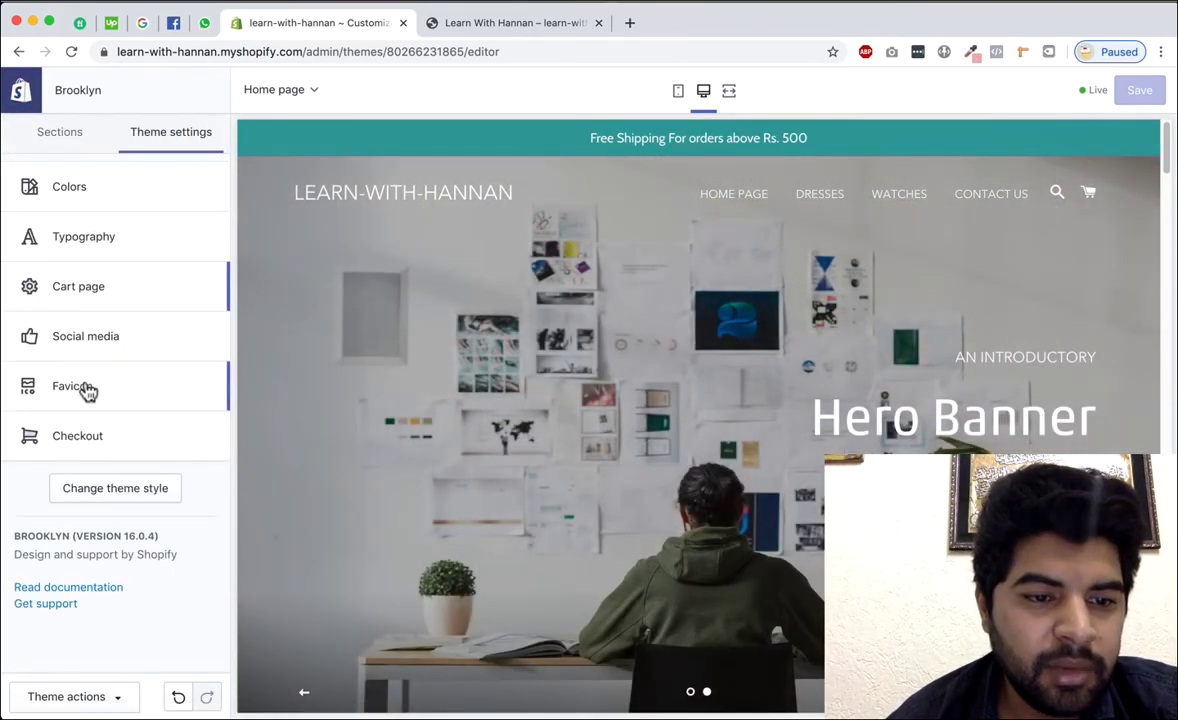
Step: Set the library photo of the man in a dark suit adjusting his watch as the favicon image and save the theme
left_click(85, 386)
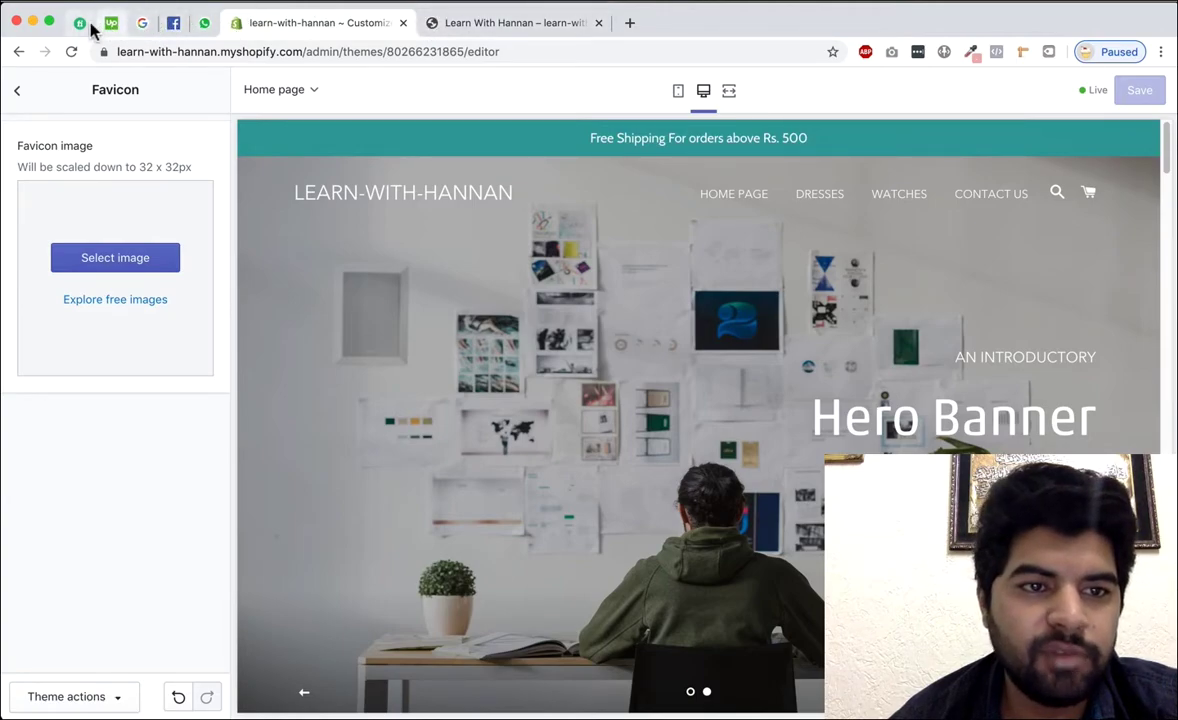
left_click(140, 265)
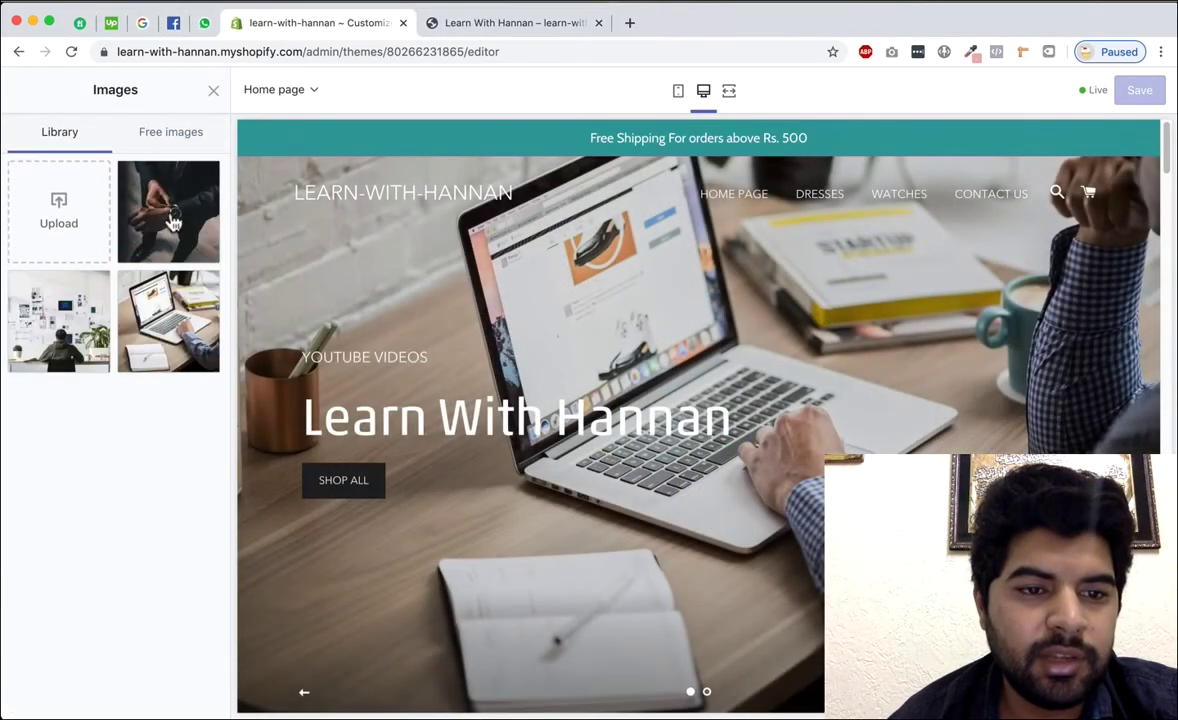
left_click(172, 220)
left_click(190, 700)
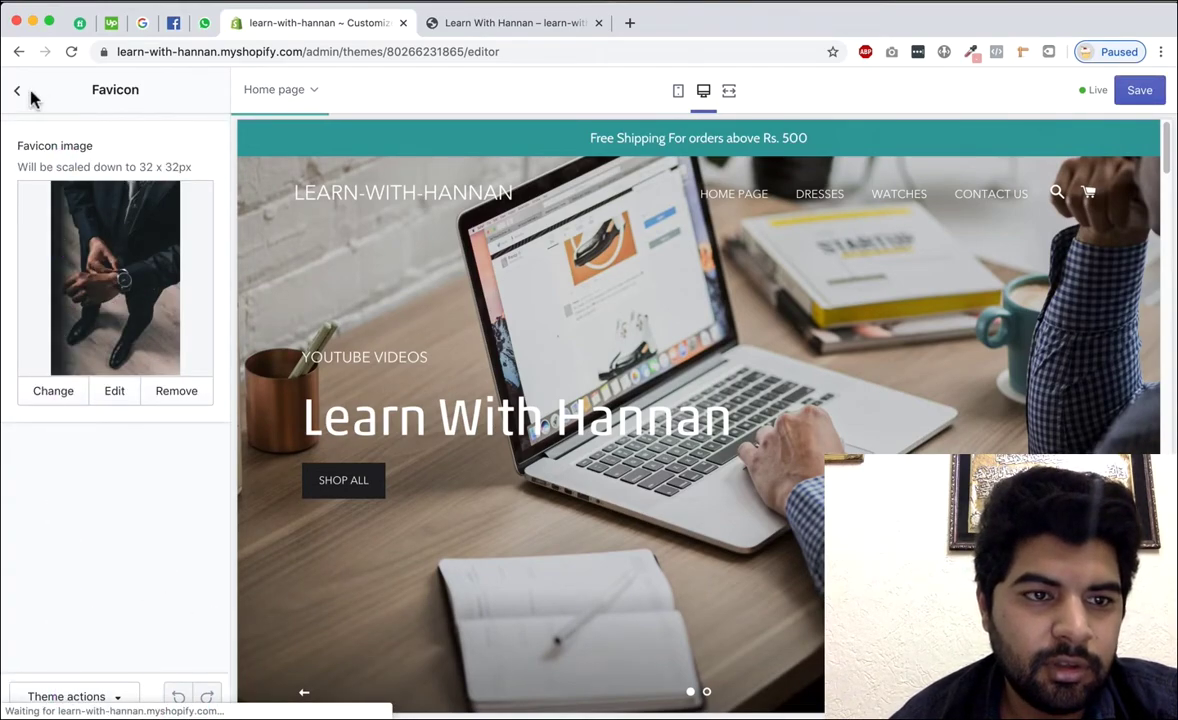
left_click(17, 91)
left_click(1142, 90)
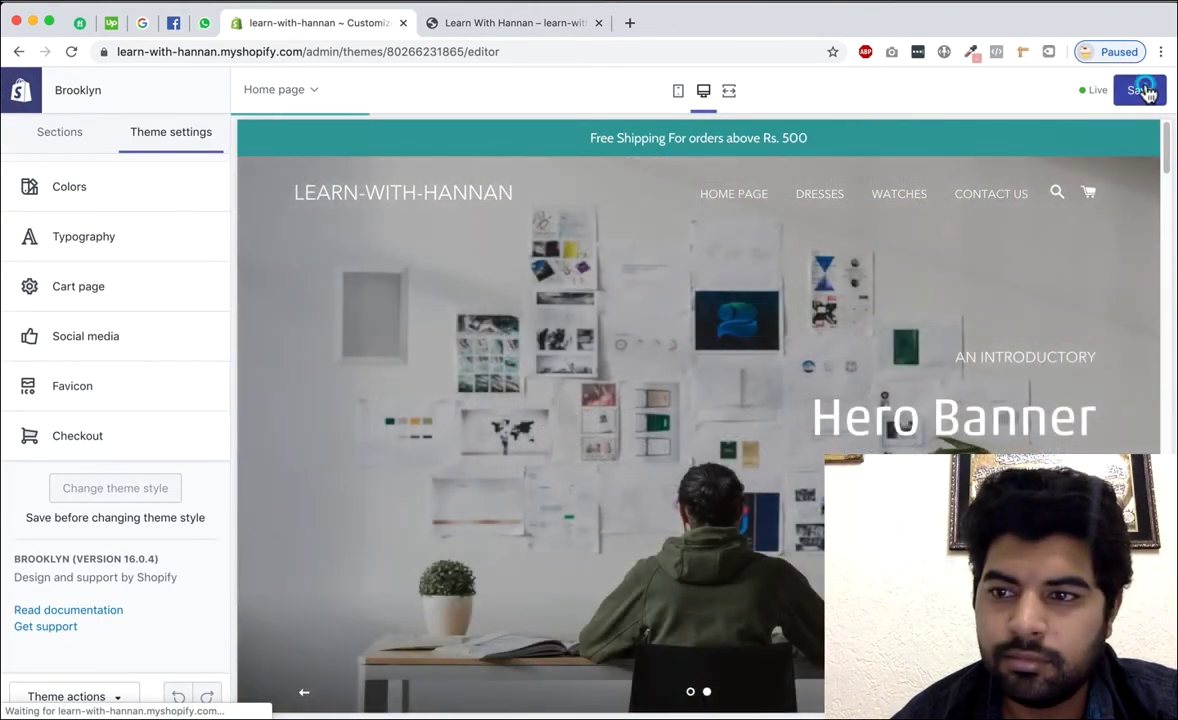
Step: Open the Checkout settings and review the banner, logo, main content area, typography and color options
left_click(78, 440)
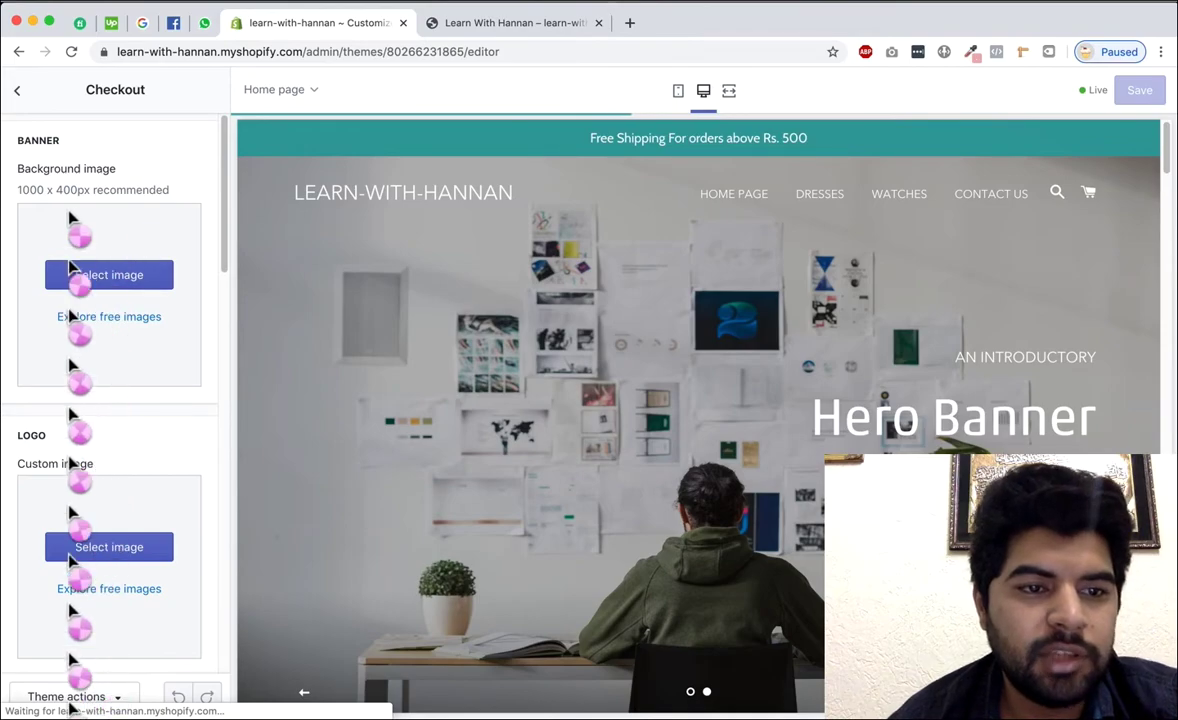
scroll(52, 523, "down", 4)
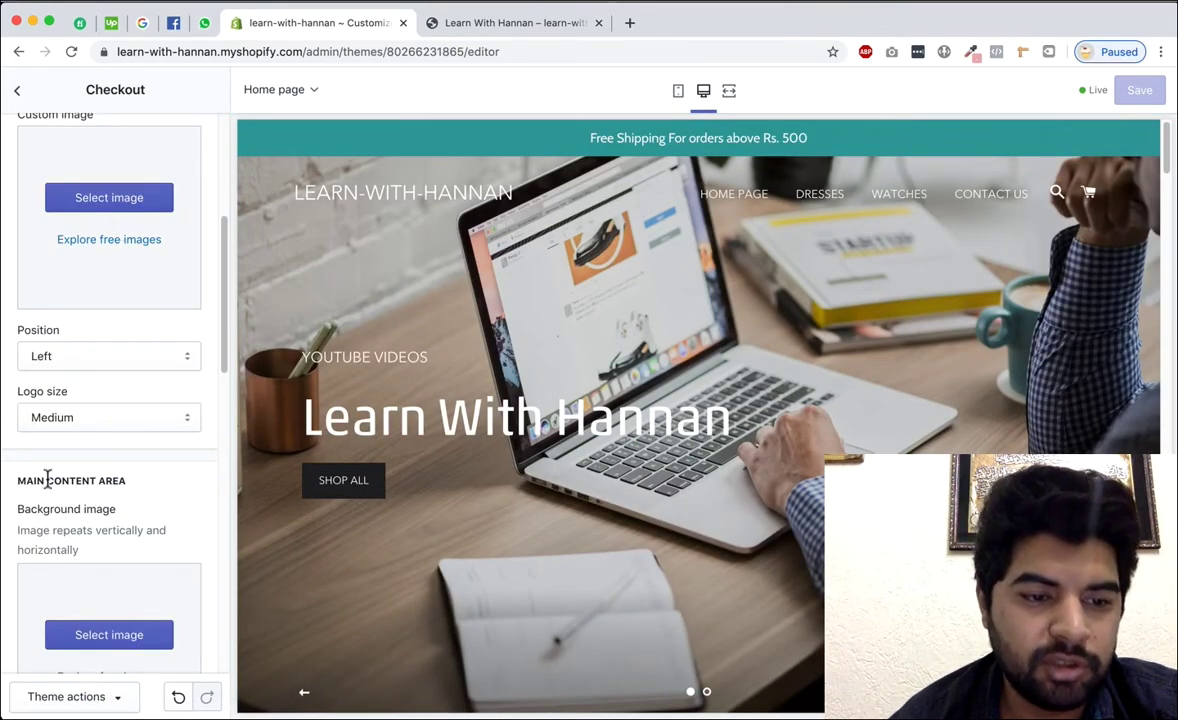
scroll(47, 478, "down", 10)
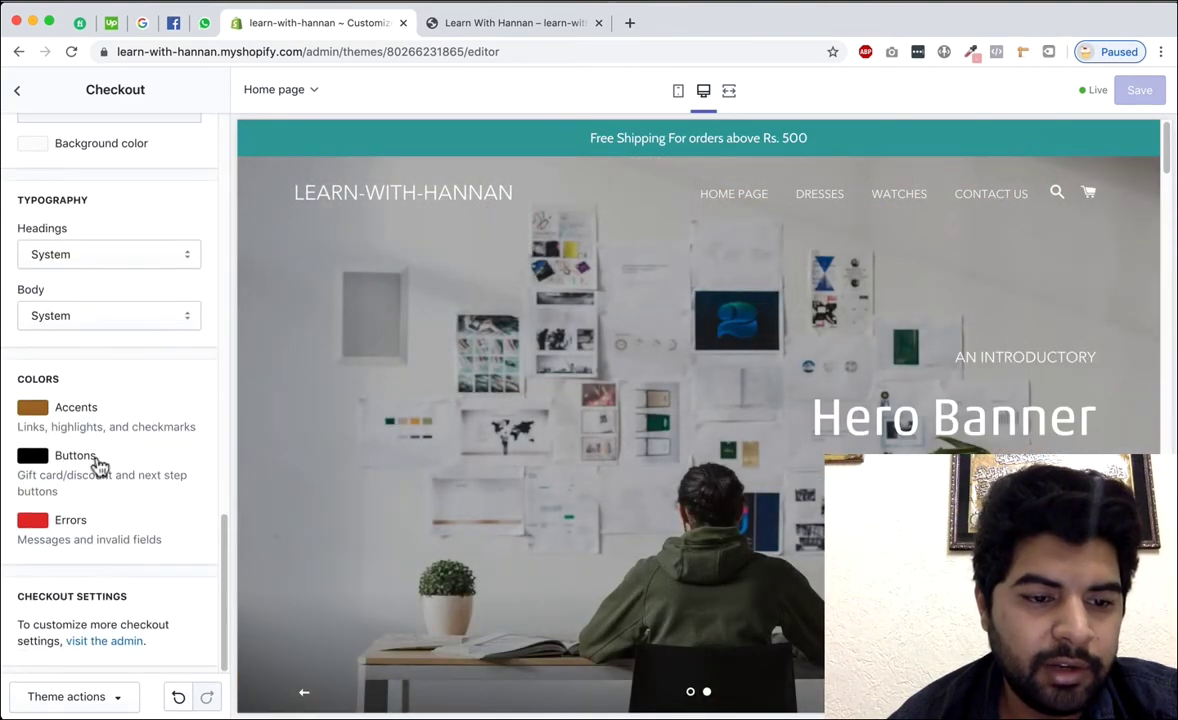
scroll(95, 458, "up", 15)
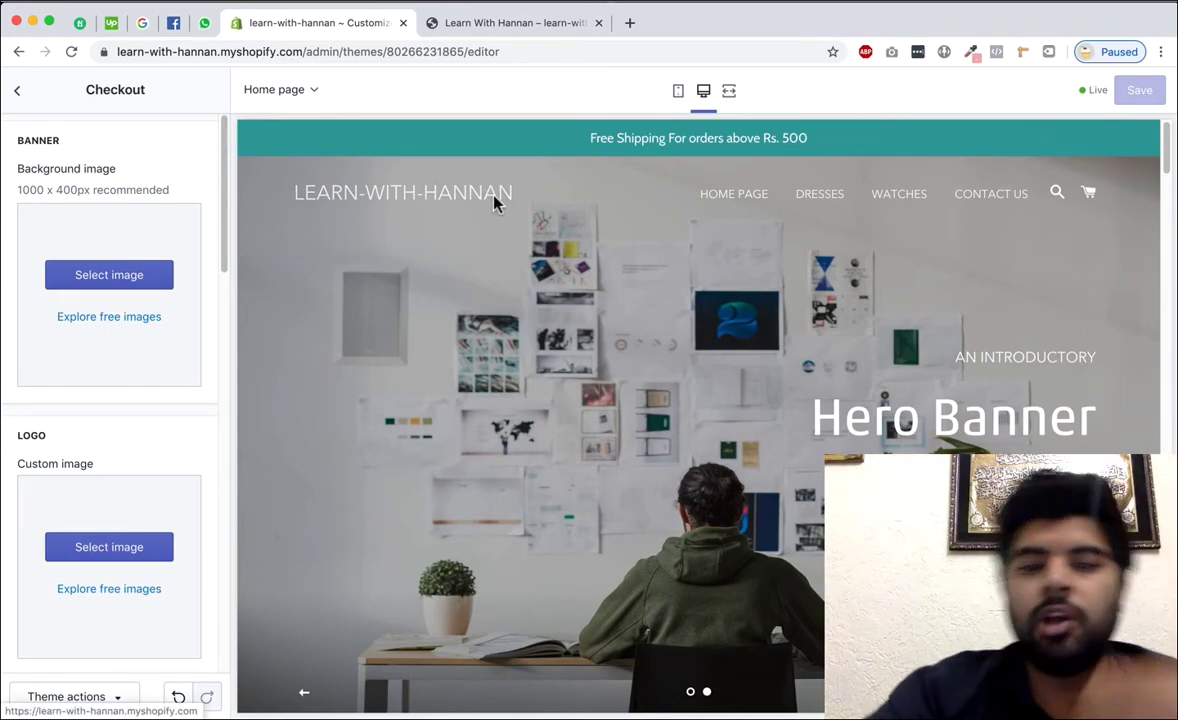
scroll(131, 263, "down", 10)
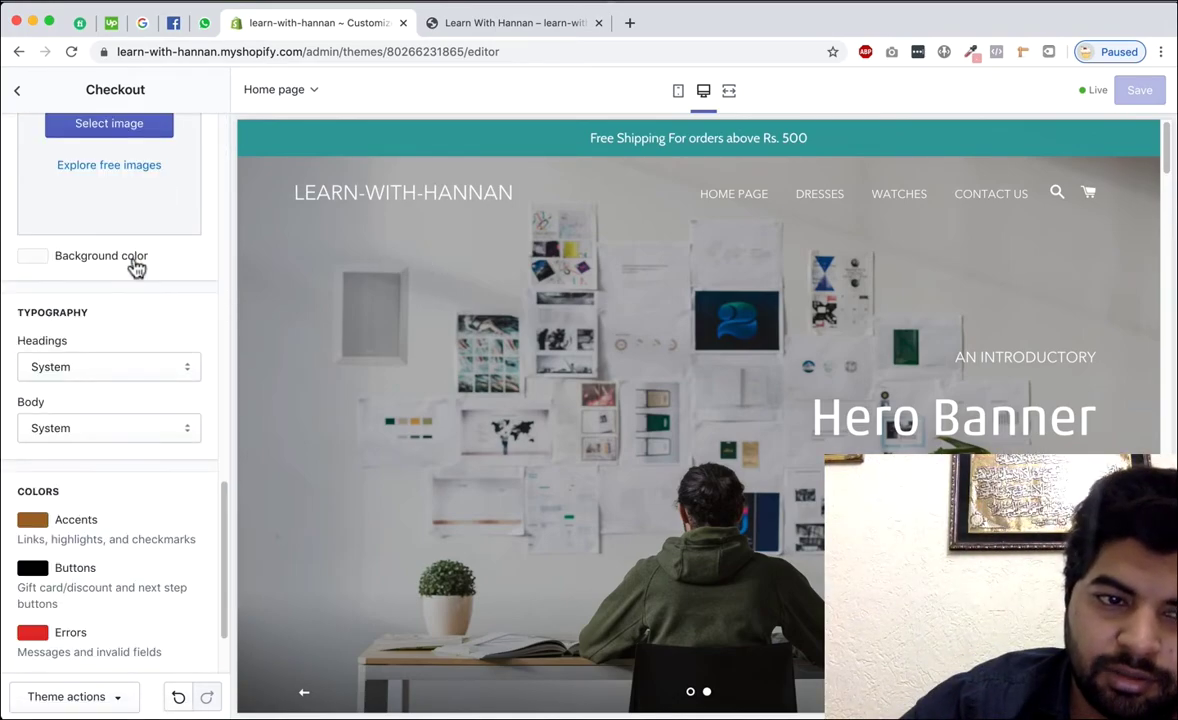